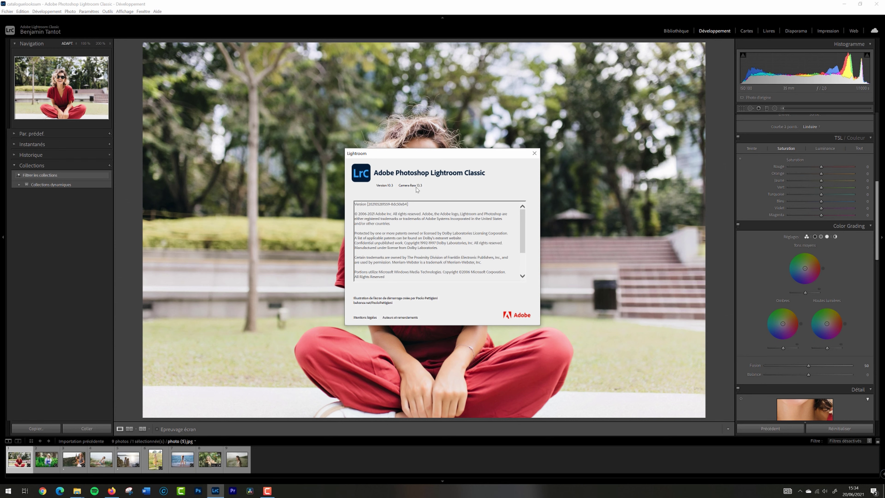
# Close the version information window and set the blue primary hue to -25 in the calibration settings
pyautogui.click(535, 153)
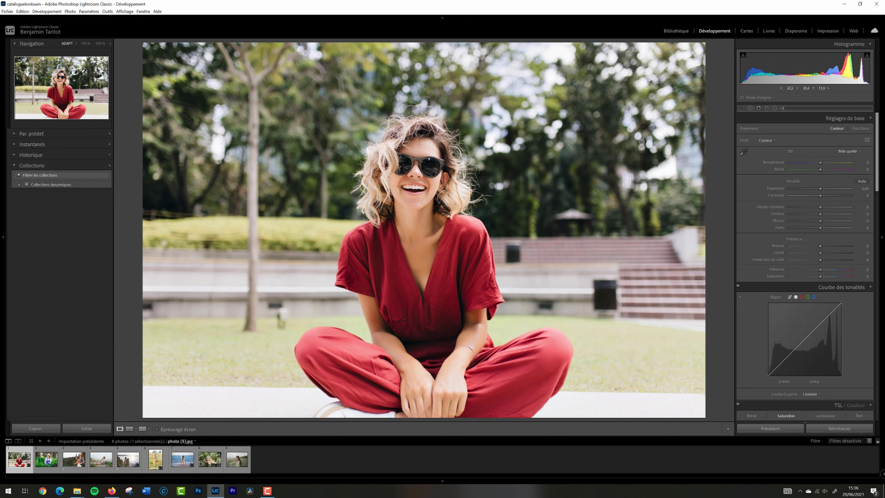
pyautogui.moveTo(879, 124); pyautogui.dragTo(876, 359)
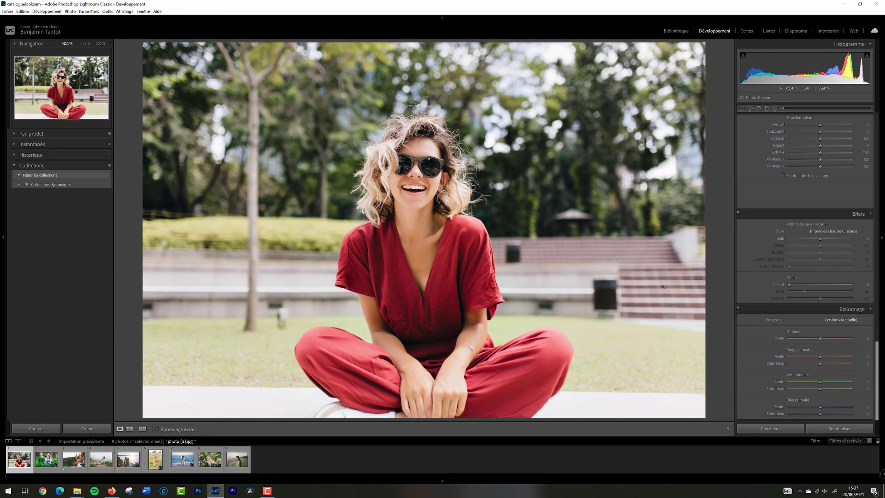
pyautogui.moveTo(820, 407); pyautogui.dragTo(779, 411)
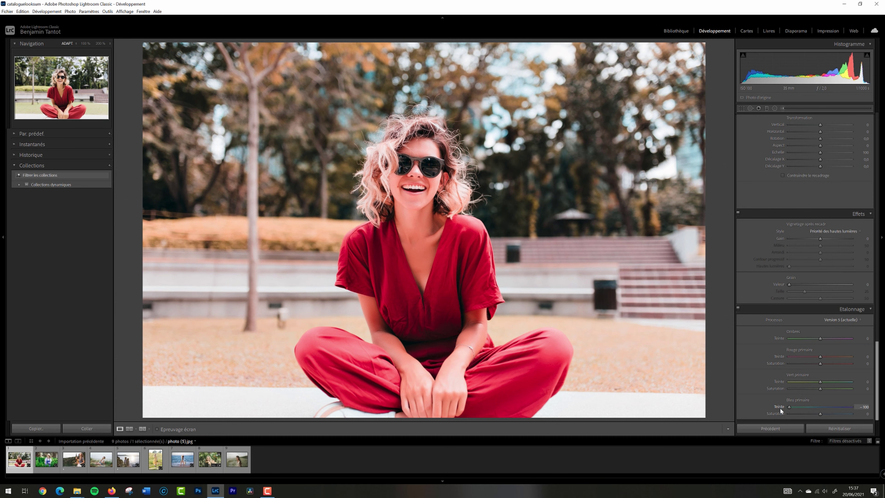
pyautogui.moveTo(783, 408); pyautogui.dragTo(811, 409)
# Compare the photo with its unedited version and set the blue primary saturation to -14
pyautogui.press('\\')
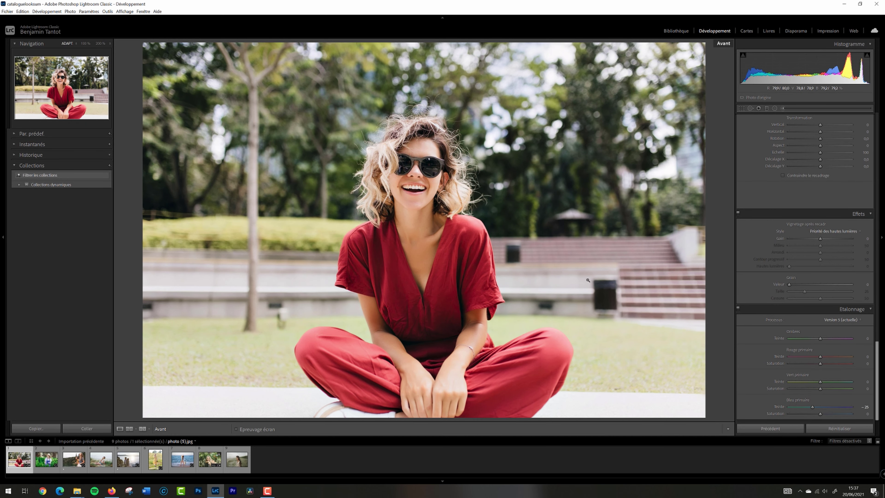
pyautogui.press('\\')
pyautogui.press('\\')
pyautogui.press('\\')
pyautogui.press('\\')
pyautogui.press('\\')
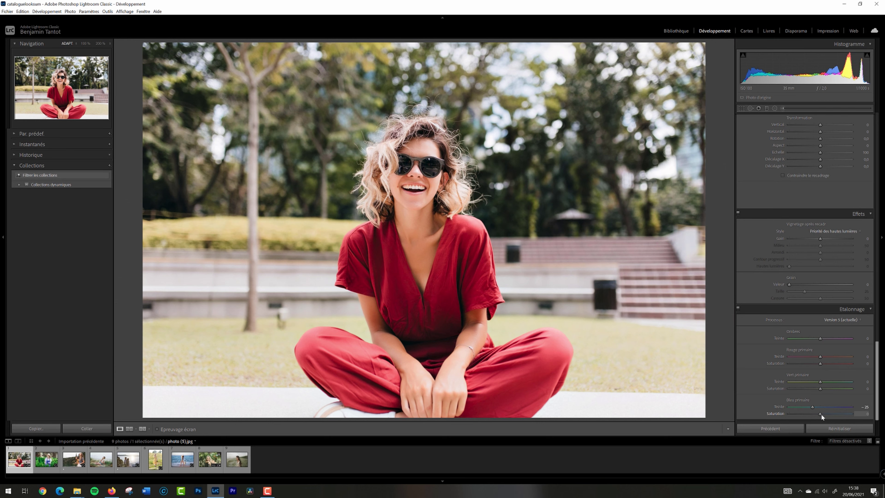
pyautogui.moveTo(820, 415); pyautogui.dragTo(818, 414)
# Tint the highlights and shadows a faint warm yellow with Color Grading and compare the photo with its original
pyautogui.moveTo(879, 357); pyautogui.dragTo(848, 214)
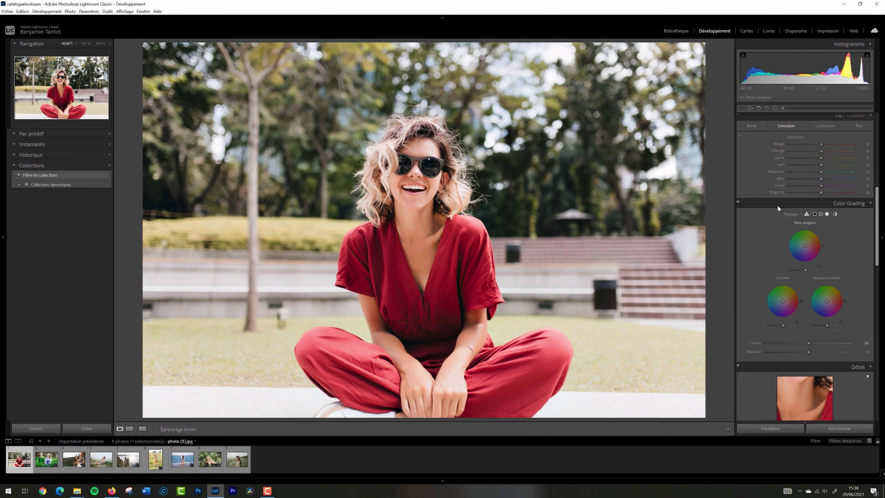
pyautogui.moveTo(879, 226); pyautogui.dragTo(878, 225)
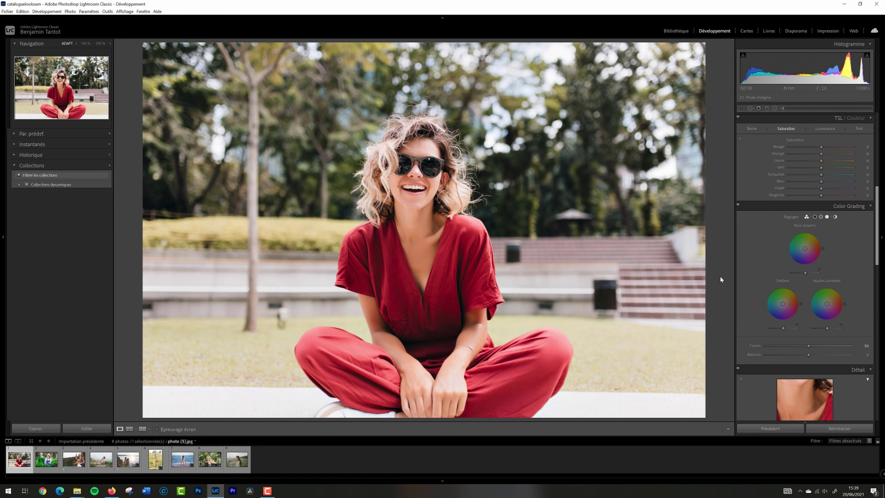
pyautogui.moveTo(825, 301); pyautogui.dragTo(827, 303)
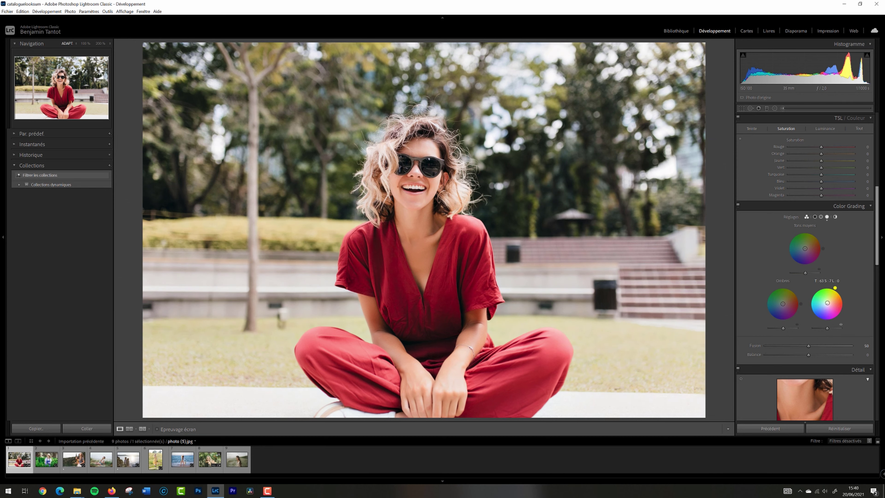
pyautogui.moveTo(828, 302); pyautogui.dragTo(828, 303)
pyautogui.moveTo(783, 304); pyautogui.dragTo(784, 303)
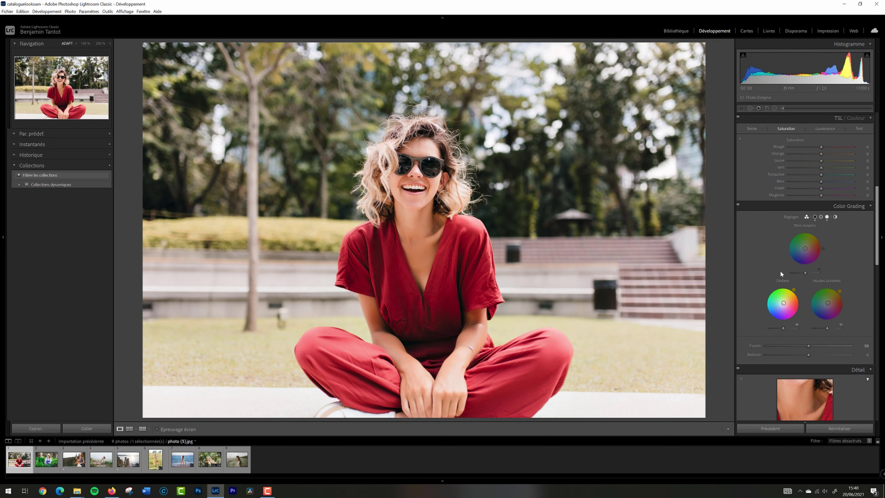
pyautogui.press('\\')
pyautogui.press('\\')
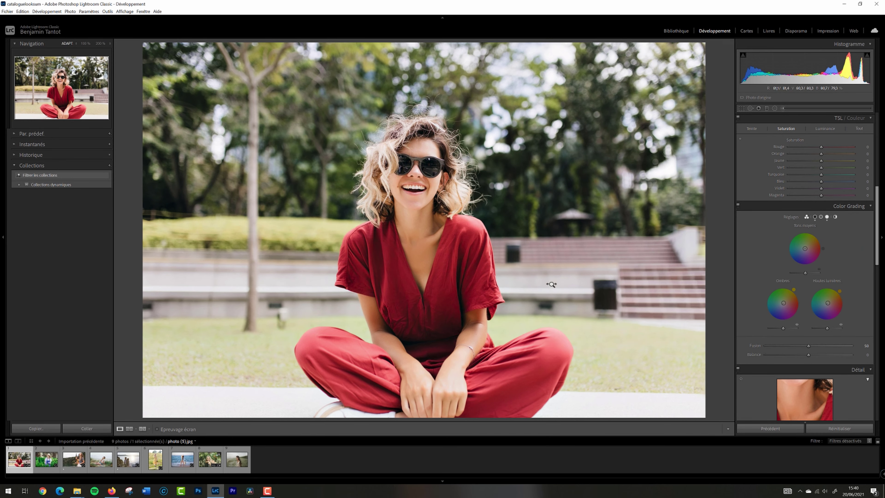
pyautogui.press('\\')
pyautogui.press('\\')
# Tint the midtones a faint warm yellow with Color Grading and compare the photo with its original
pyautogui.moveTo(805, 248); pyautogui.dragTo(807, 247)
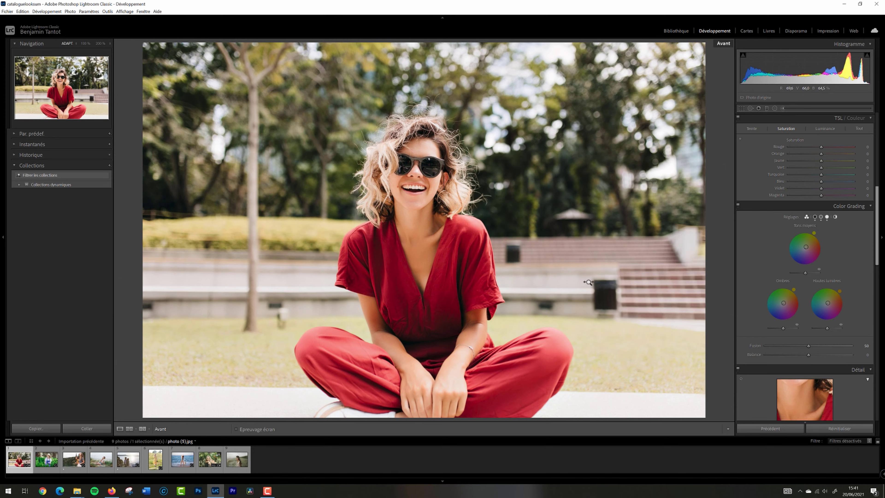
pyautogui.press('\\')
pyautogui.press('\\')
pyautogui.press('\\')
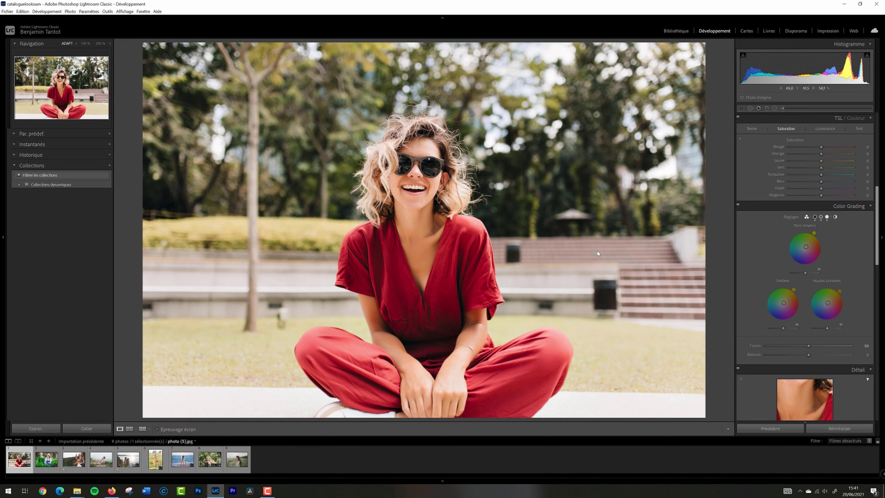
pyautogui.press('\\')
# Switch the Color Grading adjustments off and on repeatedly to examine their effect on the photo
pyautogui.click(738, 205)
pyautogui.click(738, 205)
pyautogui.click(738, 205)
pyautogui.click(738, 205)
pyautogui.click(738, 205)
pyautogui.click(737, 204)
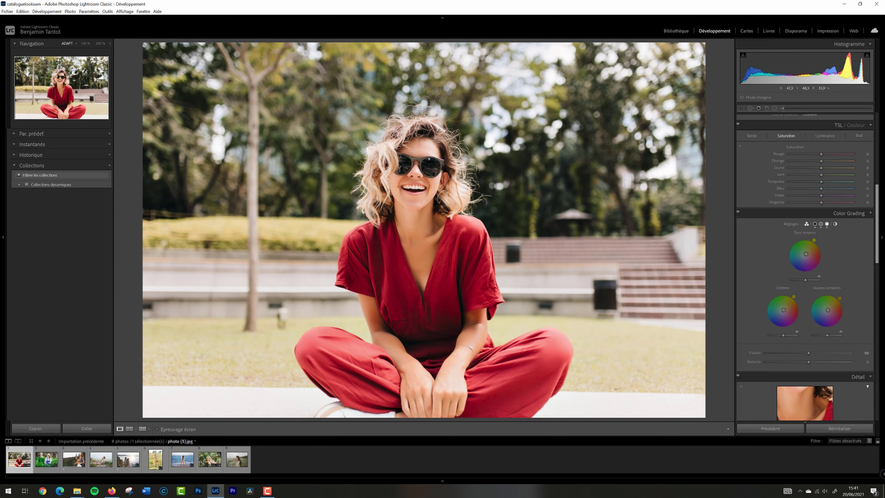
# Lower the saturation of the yellow, green, blue, violet and magenta tones in the HSL adjustments
pyautogui.scroll(3, 870, 268)
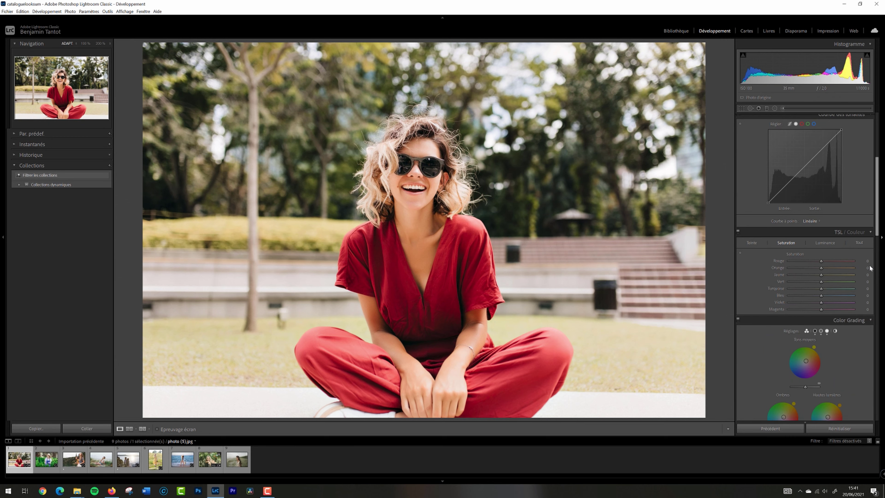
pyautogui.moveTo(878, 179); pyautogui.dragTo(878, 182)
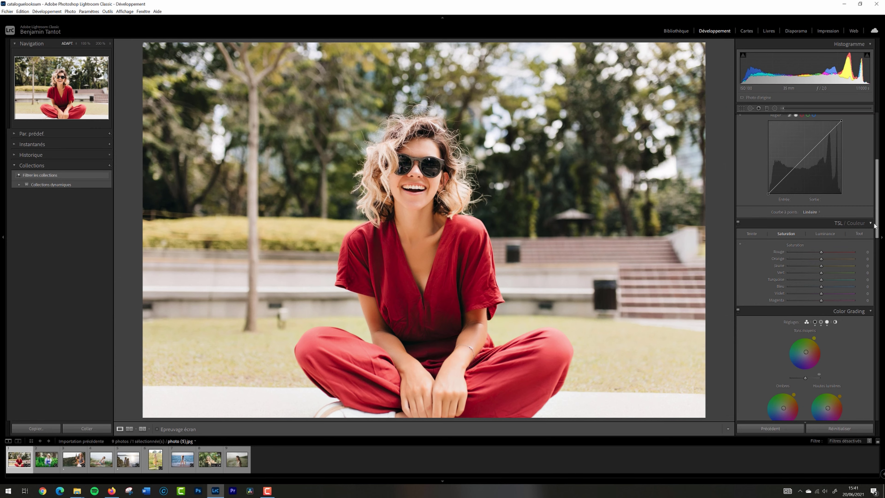
pyautogui.moveTo(878, 217); pyautogui.dragTo(882, 406)
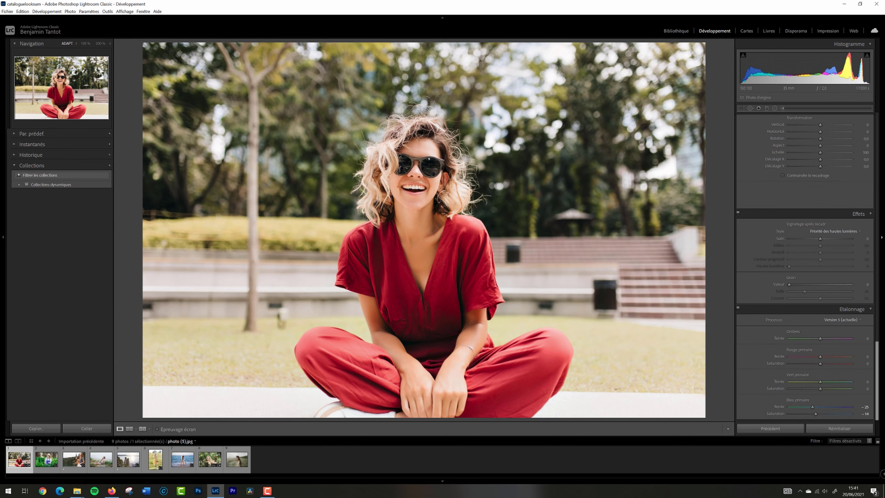
pyautogui.moveTo(875, 352); pyautogui.dragTo(877, 203)
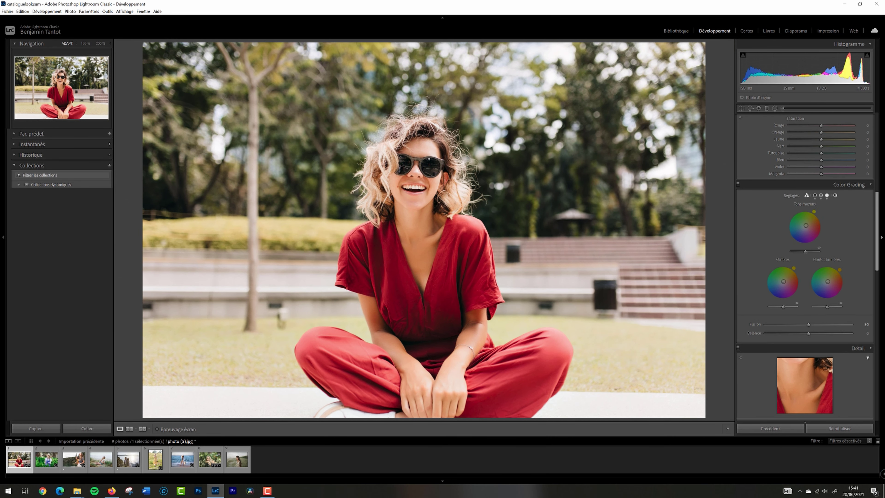
pyautogui.scroll(3, 822, 256)
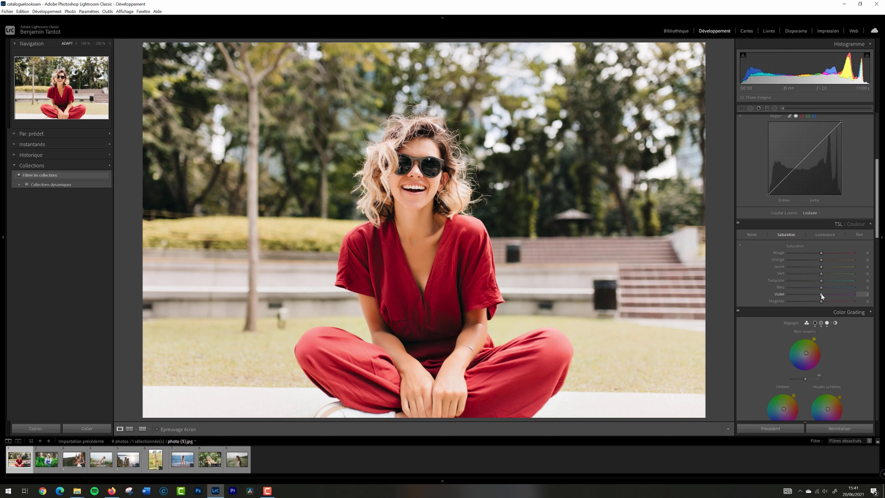
pyautogui.moveTo(809, 294); pyautogui.dragTo(841, 290)
pyautogui.moveTo(810, 290); pyautogui.dragTo(829, 274)
pyautogui.moveTo(772, 272); pyautogui.dragTo(817, 274)
pyautogui.click(753, 235)
pyautogui.moveTo(824, 275); pyautogui.dragTo(806, 277)
pyautogui.hotkey('ctrl', 'alt', 'shift', 's')
pyautogui.moveTo(814, 267)
pyautogui.mouseDown()
pyautogui.moveTo(828, 266)
pyautogui.moveTo(813, 268)
pyautogui.mouseUp()
# Shift the yellow hue slightly toward orange and fine-tune the red saturation in the HSL adjustments
pyautogui.click(757, 235)
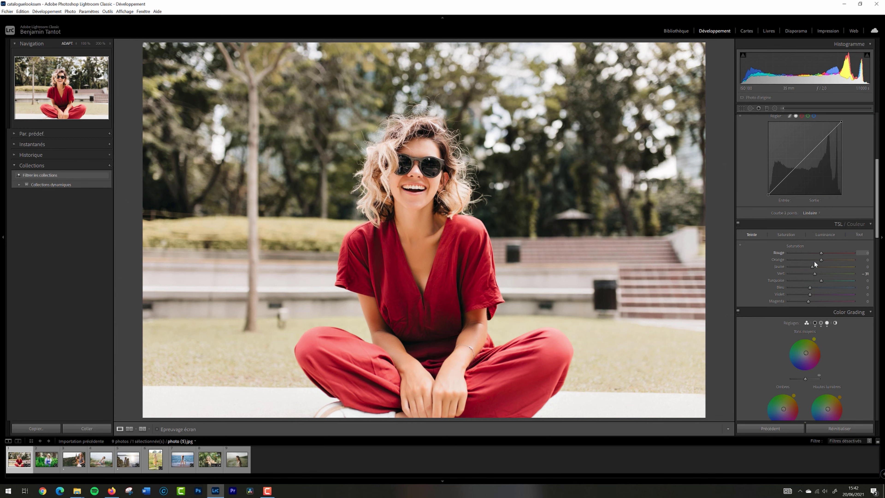
pyautogui.moveTo(821, 268); pyautogui.dragTo(816, 269)
pyautogui.click(783, 234)
pyautogui.moveTo(823, 253); pyautogui.dragTo(821, 259)
# Lower the luminance of the yellows and greens in the HSL adjustments, with the greens at -20
pyautogui.click(823, 236)
pyautogui.moveTo(820, 266)
pyautogui.mouseDown()
pyautogui.moveTo(796, 273)
pyautogui.moveTo(816, 274)
pyautogui.moveTo(810, 278)
pyautogui.mouseUp()
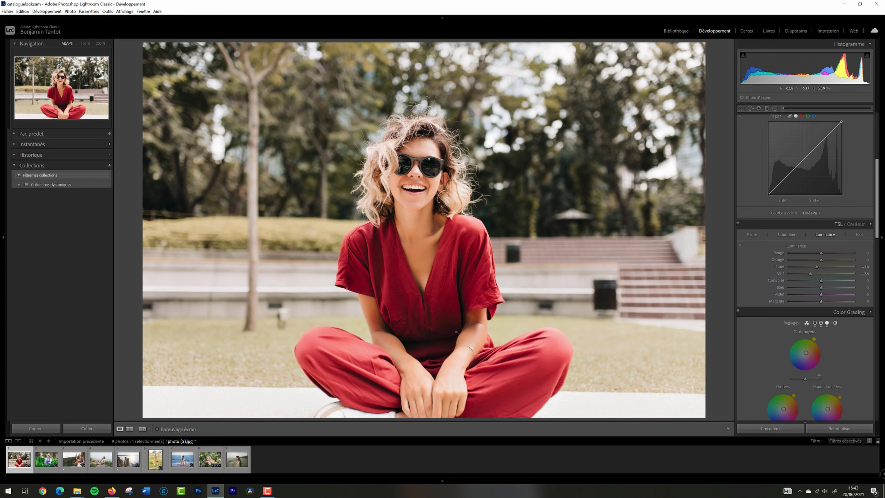
pyautogui.moveTo(816, 268)
pyautogui.mouseDown()
pyautogui.moveTo(775, 266)
pyautogui.moveTo(815, 269)
pyautogui.mouseUp()
pyautogui.click(815, 273)
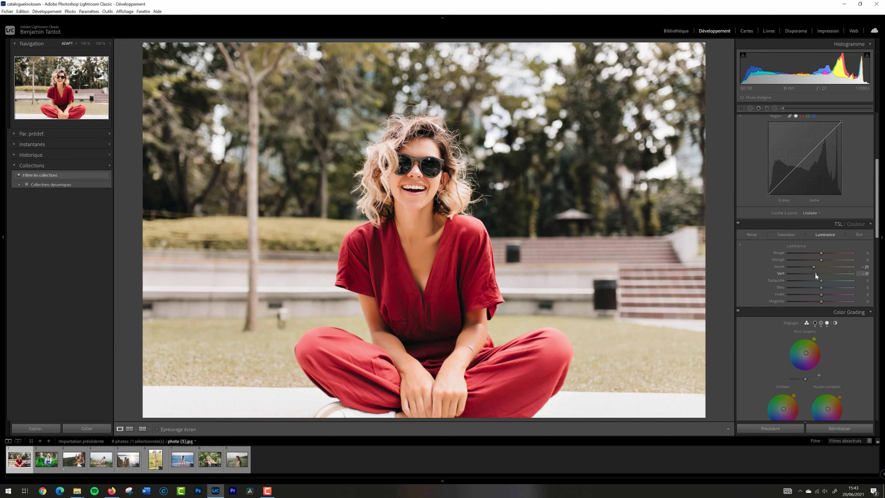
# Switch the HSL adjustments off and on to examine how they change the photo's colours
pyautogui.click(737, 223)
pyautogui.click(738, 224)
pyautogui.click(738, 224)
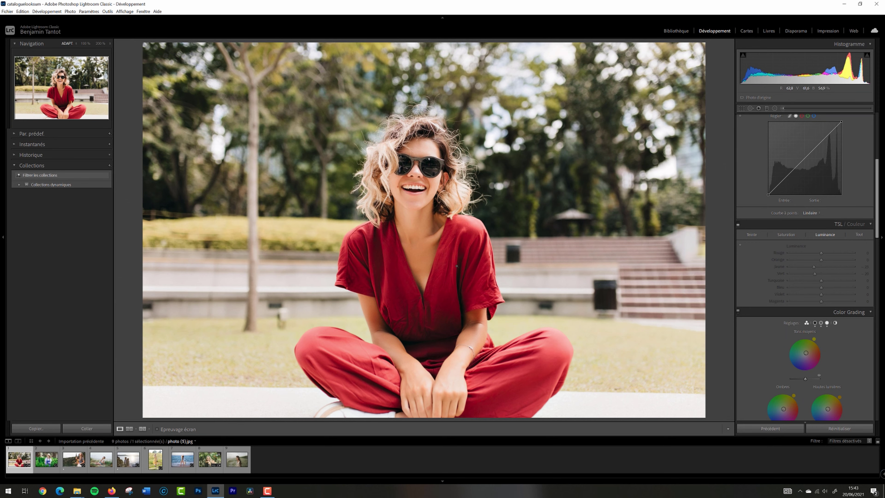
pyautogui.click(740, 224)
pyautogui.click(738, 225)
pyautogui.click(770, 222)
# Set the yellow luminance to -14 and compare the photo with its original
pyautogui.moveTo(814, 267)
pyautogui.mouseDown()
pyautogui.moveTo(828, 265)
pyautogui.moveTo(817, 268)
pyautogui.mouseUp()
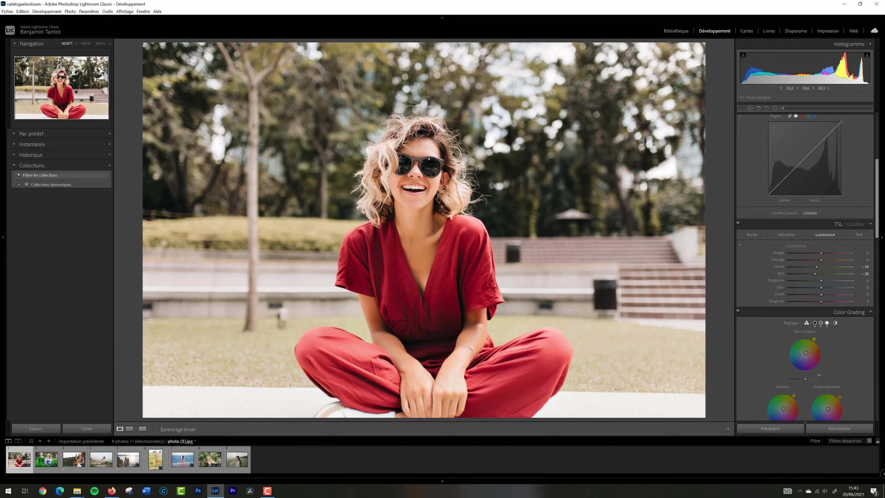
pyautogui.press('\\')
pyautogui.press('\\')
pyautogui.press('\\')
pyautogui.press('\\')
# Add anchor points along the straight tone curve through the shadows, midtones and highlights, undoing the misplaced point
pyautogui.scroll(4, 876, 197)
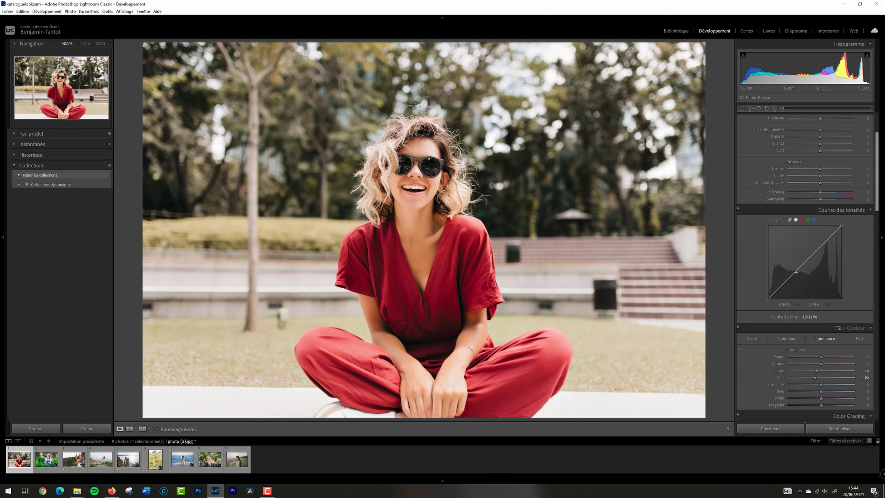
pyautogui.click(805, 262)
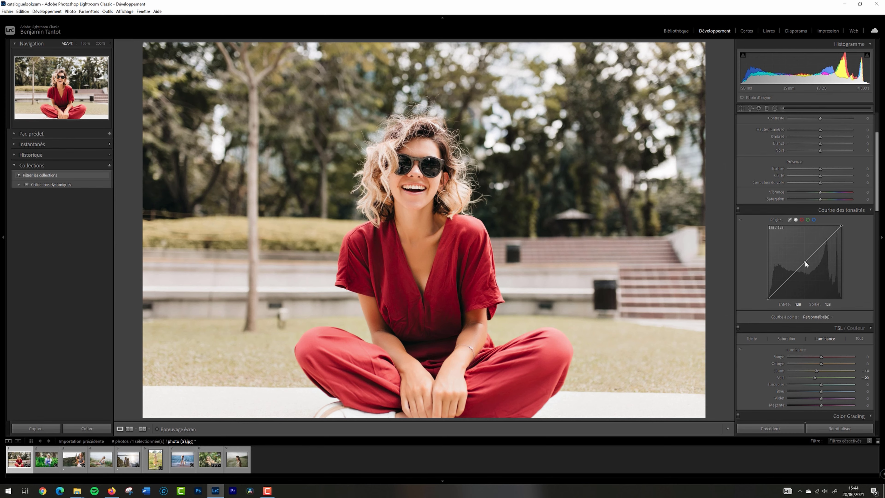
pyautogui.moveTo(816, 250); pyautogui.dragTo(817, 252)
pyautogui.hotkey('ctrl', 'z')
pyautogui.click(817, 250)
pyautogui.click(831, 237)
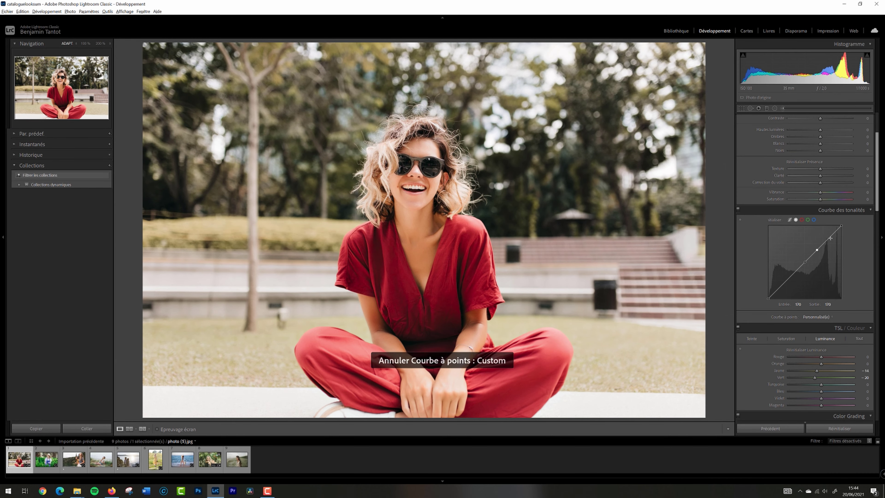
pyautogui.click(782, 285)
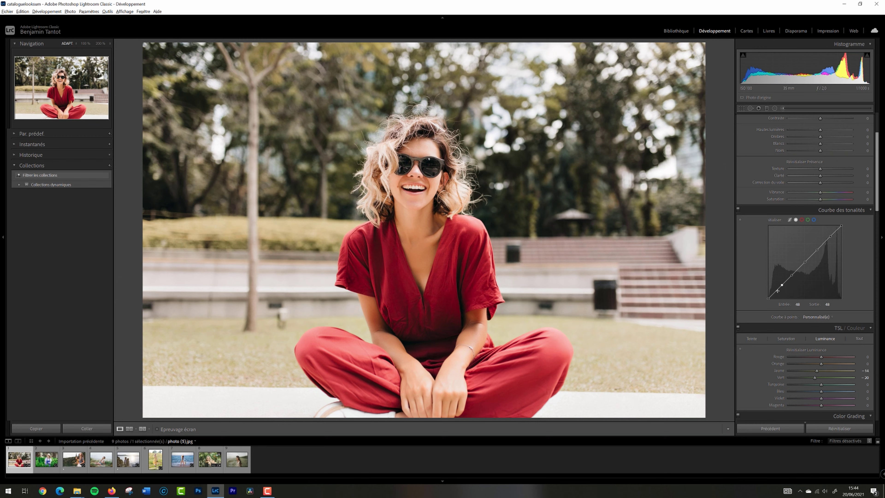
# Raise the tone curve's black point to an output of 6 for slightly faded blacks
pyautogui.press('alt')
pyautogui.click(768, 298)
pyautogui.press('Up')
pyautogui.press('Up')
pyautogui.press('Up')
pyautogui.press('Up')
pyautogui.press('Up')
pyautogui.moveTo(762, 300); pyautogui.dragTo(762, 297)
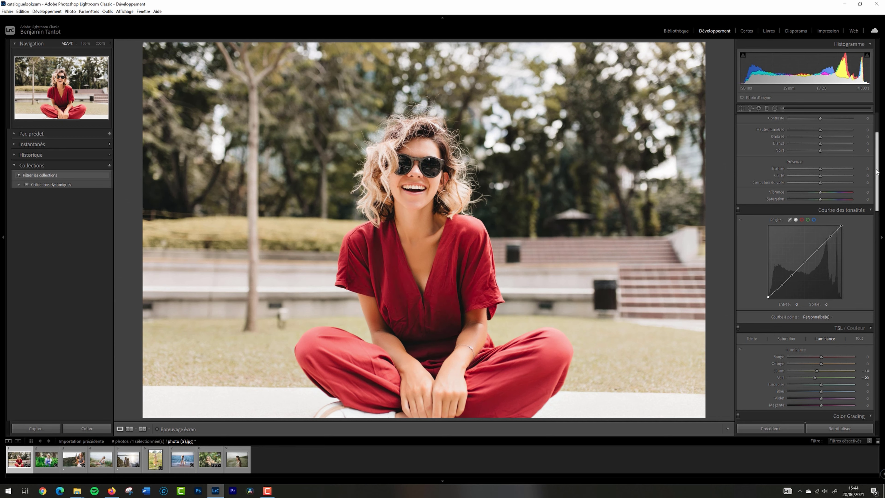
# Set contrast to +6, highlights -51, shadows +23, whites +17, blacks -12, clarity +5 and dehaze +3 in the basic adjustments
pyautogui.scroll(3, 850, 222)
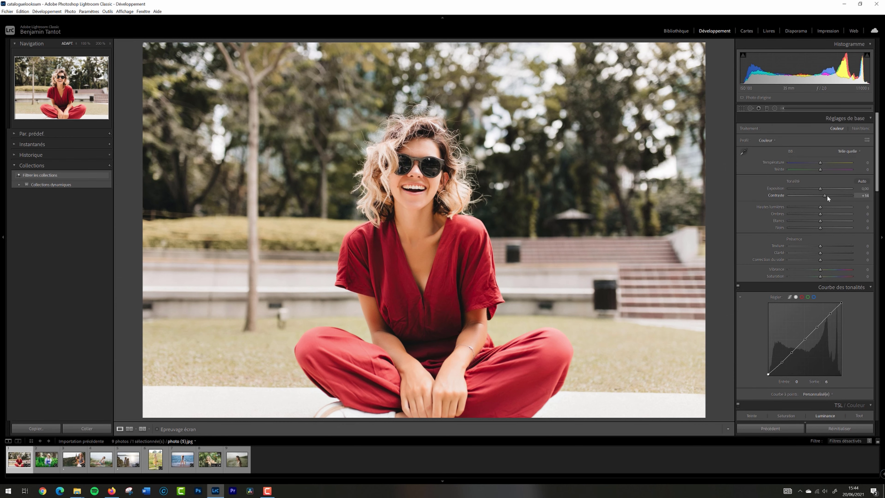
pyautogui.moveTo(822, 200); pyautogui.dragTo(823, 262)
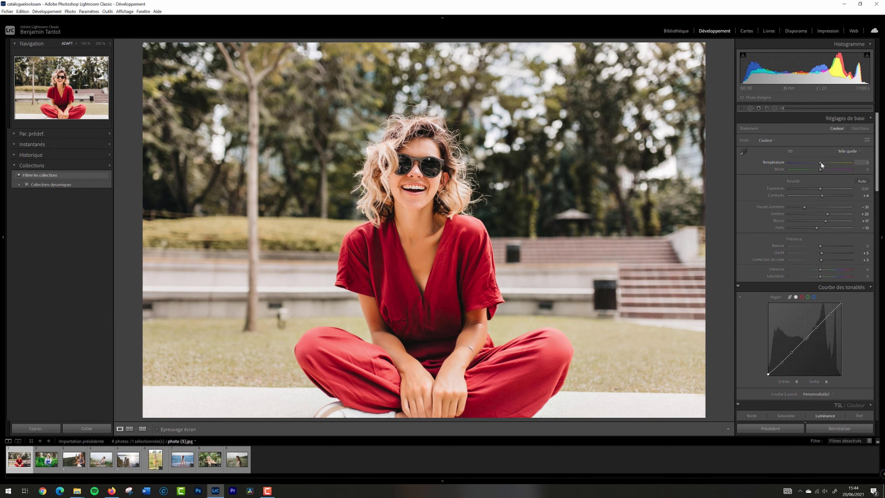
# Set the white balance temperature to +2 and tint to -4, and compare the photo with its original
pyautogui.moveTo(821, 162)
pyautogui.mouseDown()
pyautogui.moveTo(873, 166)
pyautogui.moveTo(814, 165)
pyautogui.moveTo(822, 168)
pyautogui.mouseUp()
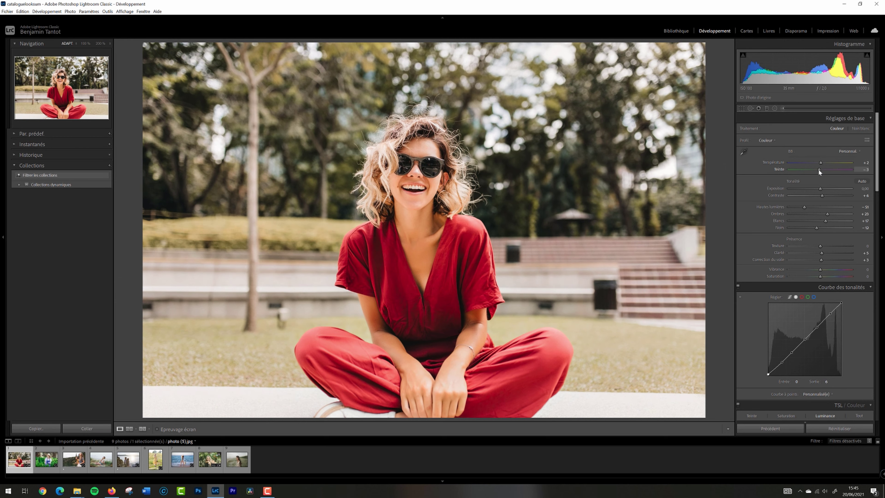
pyautogui.moveTo(819, 170); pyautogui.dragTo(820, 175)
pyautogui.moveTo(820, 175); pyautogui.dragTo(820, 175)
pyautogui.press('\\')
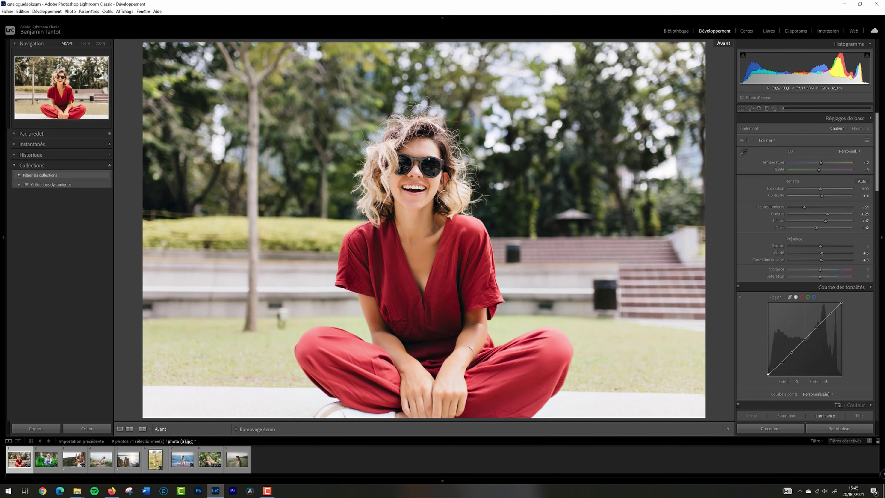
pyautogui.press('\\')
pyautogui.press('\\')
pyautogui.press('\\')
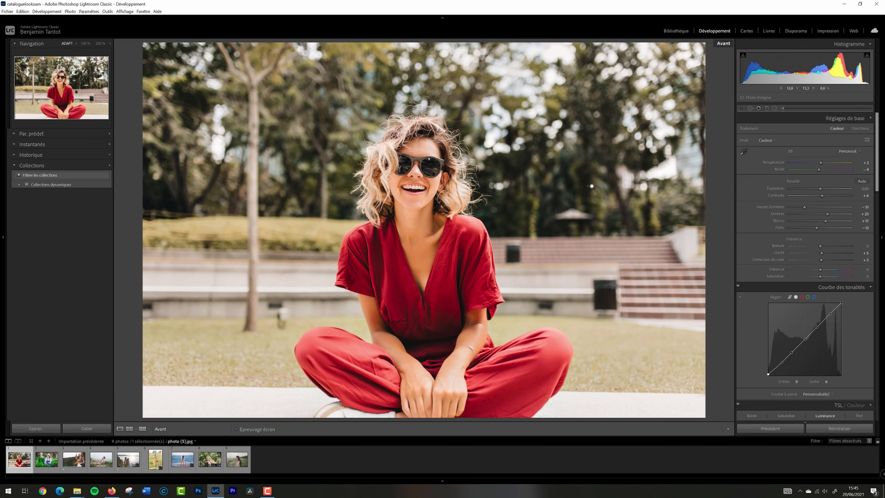
# Fine-tune the shadows and clarity in the basic adjustments
pyautogui.moveTo(826, 213); pyautogui.dragTo(824, 214)
pyautogui.press('Up')
pyautogui.press('Down')
pyautogui.press('Down')
pyautogui.press('Down')
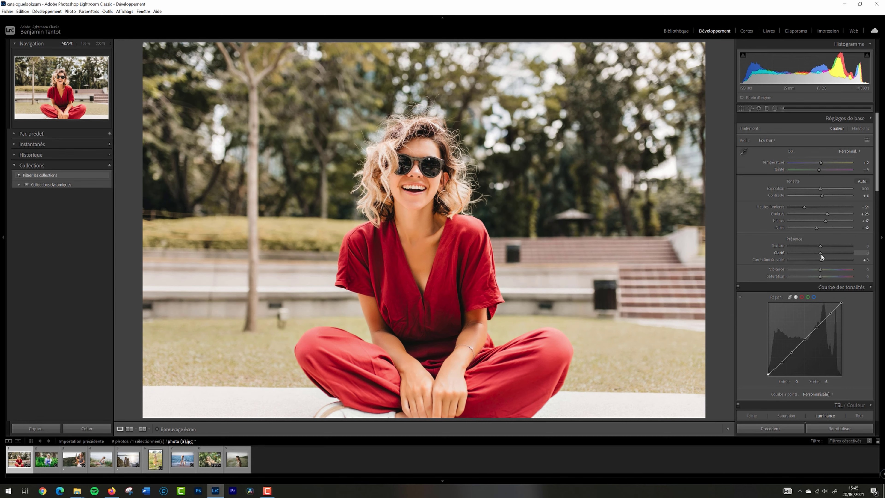
pyautogui.moveTo(820, 258); pyautogui.dragTo(824, 258)
# Set the luminance of the yellows to -4 and of the greens to -22
pyautogui.scroll(-5, 817, 245)
pyautogui.moveTo(817, 286); pyautogui.dragTo(814, 304)
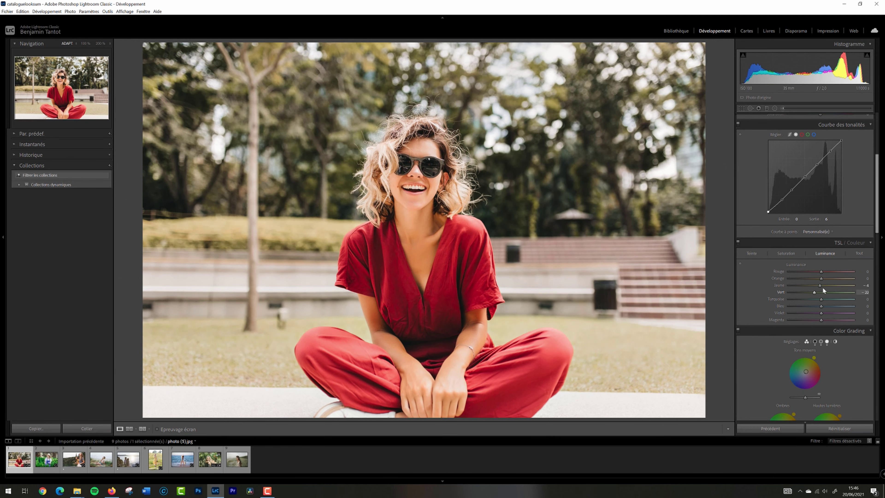
# Set the blue primary saturation to -24 in the calibration settings of the red outfit portrait
pyautogui.scroll(-3, 821, 283)
pyautogui.press('\\')
pyautogui.press('\\')
pyautogui.moveTo(880, 199); pyautogui.dragTo(882, 422)
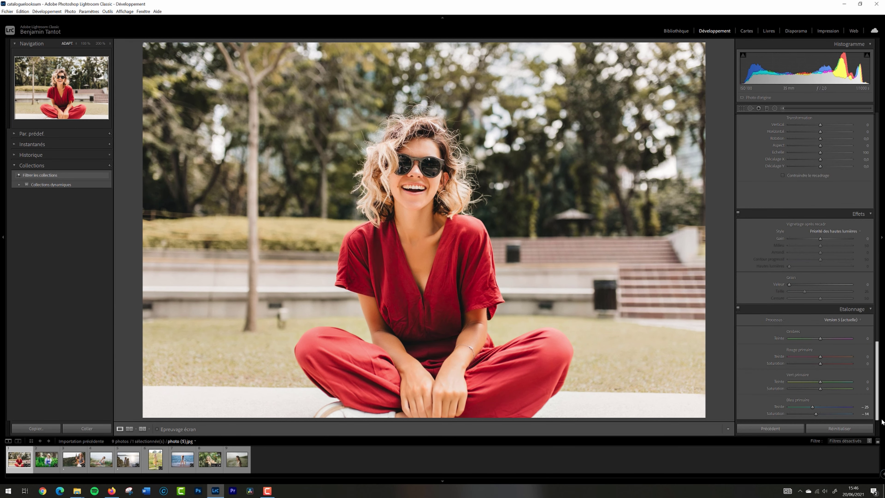
pyautogui.moveTo(815, 414); pyautogui.dragTo(813, 416)
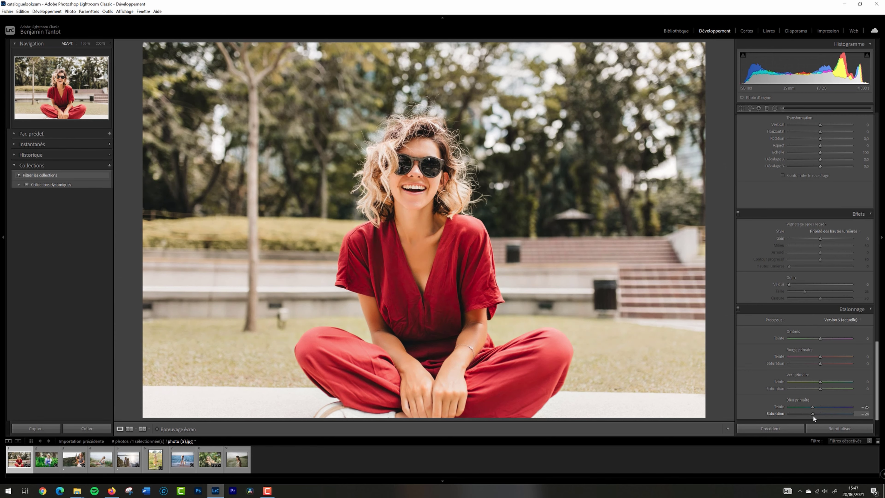
# Compare the edited portrait with its original several times to judge the overall colour look
pyautogui.moveTo(877, 383); pyautogui.dragTo(873, 50)
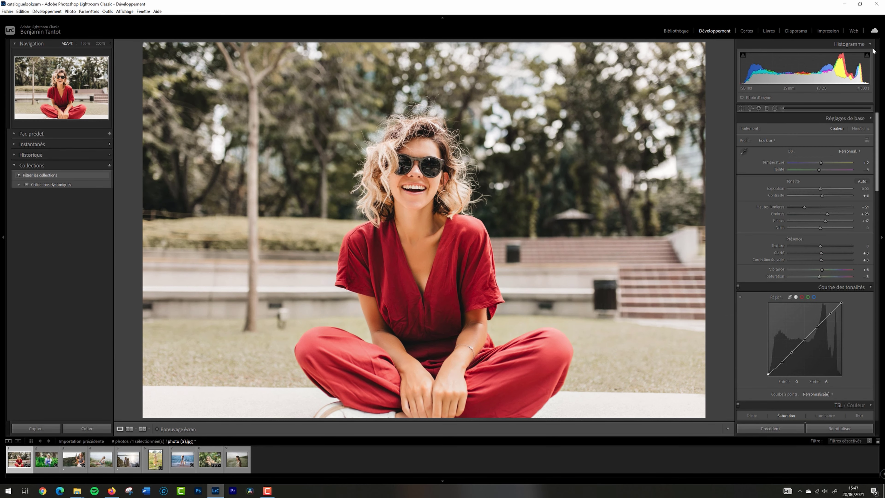
pyautogui.press('\\')
pyautogui.press('\\')
pyautogui.press('\\')
pyautogui.press('\\')
pyautogui.press('\\')
pyautogui.press('\\')
pyautogui.press('\\')
pyautogui.press('\\')
pyautogui.press('\\')
pyautogui.press('\\')
pyautogui.press('\\')
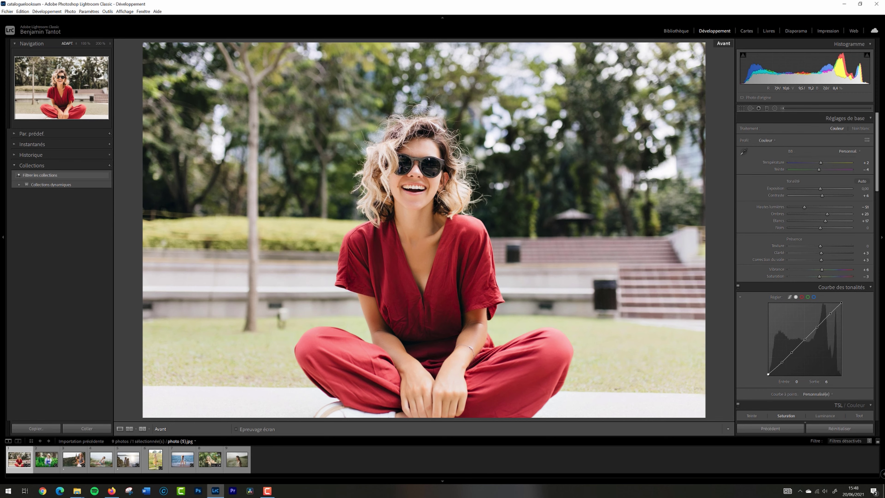
pyautogui.press('\\')
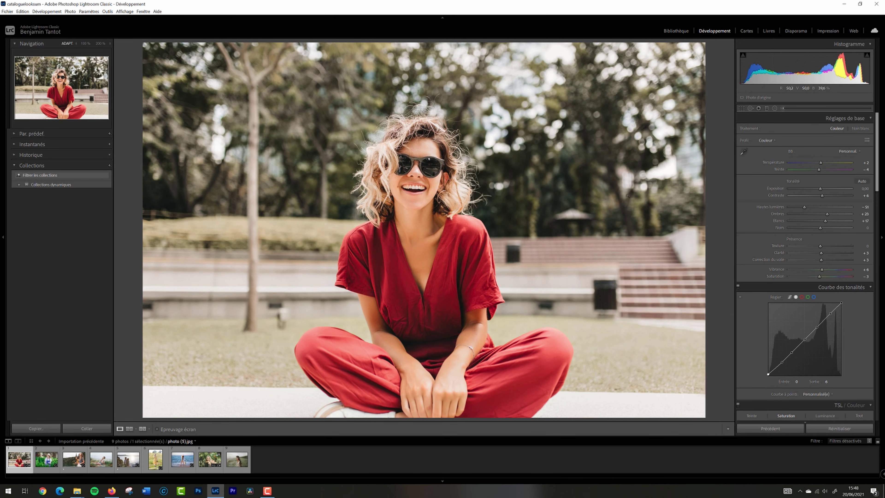
# Copy the develop settings of the red outfit portrait, keeping the preselected setting groups
pyautogui.rightClick(19, 463)
pyautogui.moveTo(85, 350)
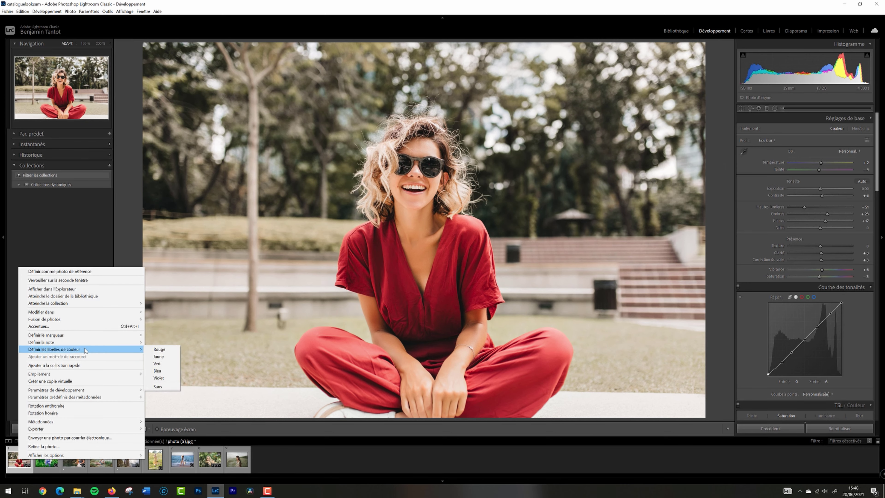
pyautogui.moveTo(115, 390)
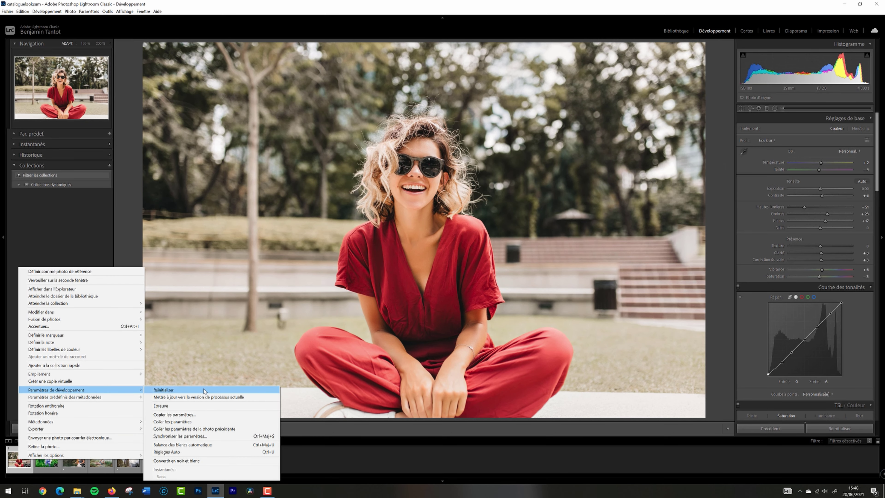
pyautogui.click(211, 414)
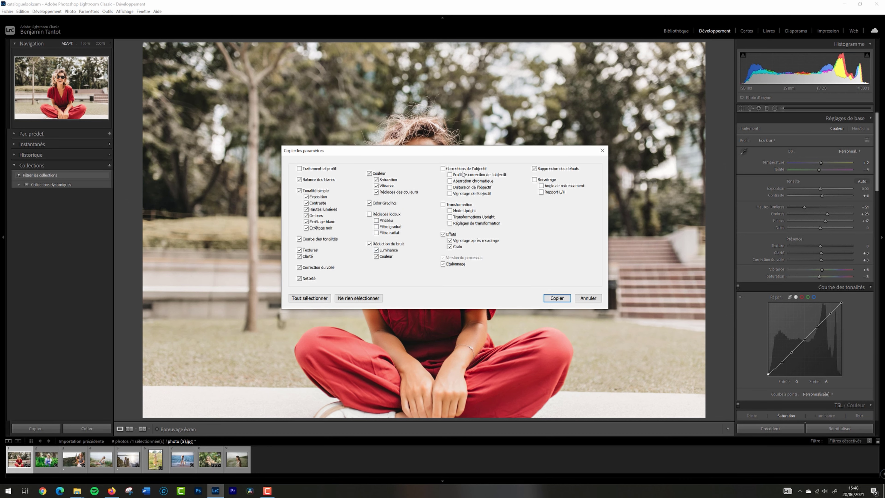
pyautogui.click(557, 298)
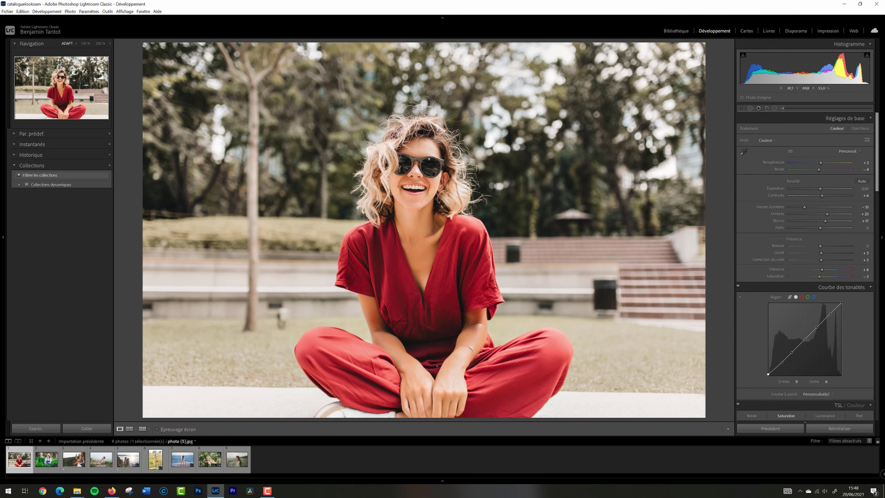
# Paste the copied develop settings onto the photo of the woman in the straw hat, and compare it with its original
pyautogui.click(46, 459)
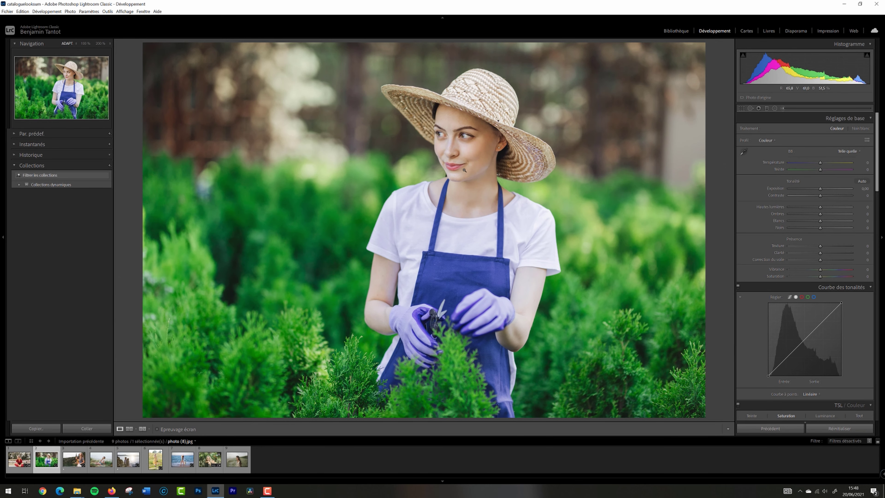
pyautogui.click(476, 140)
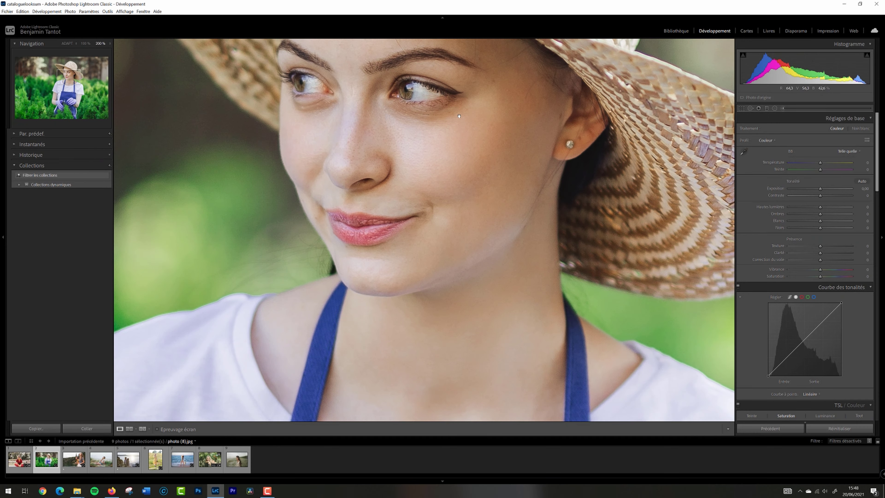
pyautogui.click(472, 140)
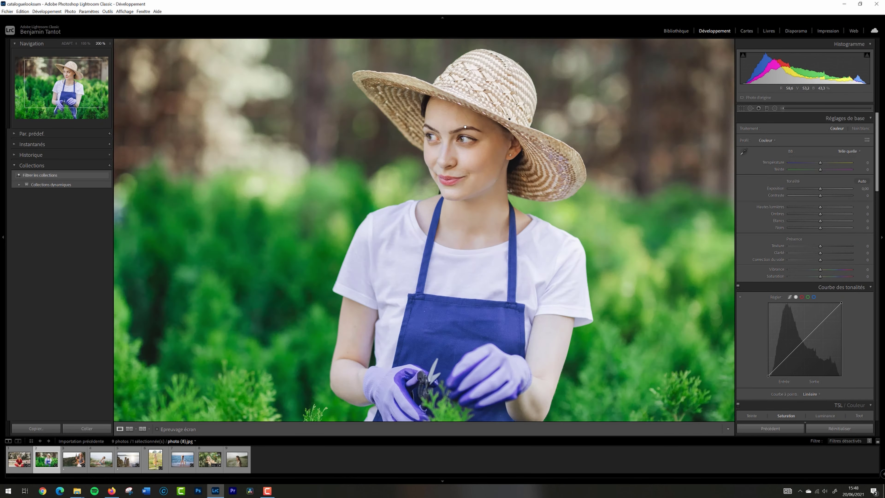
pyautogui.click(498, 116)
pyautogui.click(549, 265)
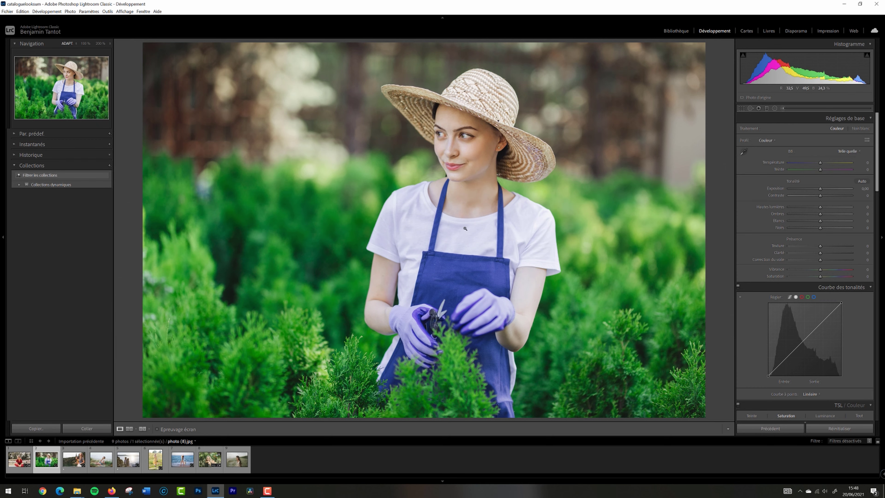
pyautogui.rightClick(407, 172)
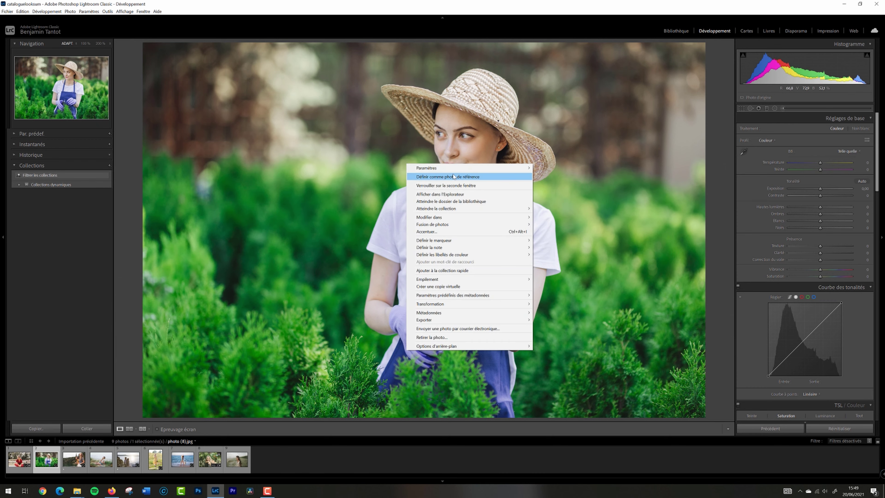
pyautogui.moveTo(474, 169)
pyautogui.click(577, 200)
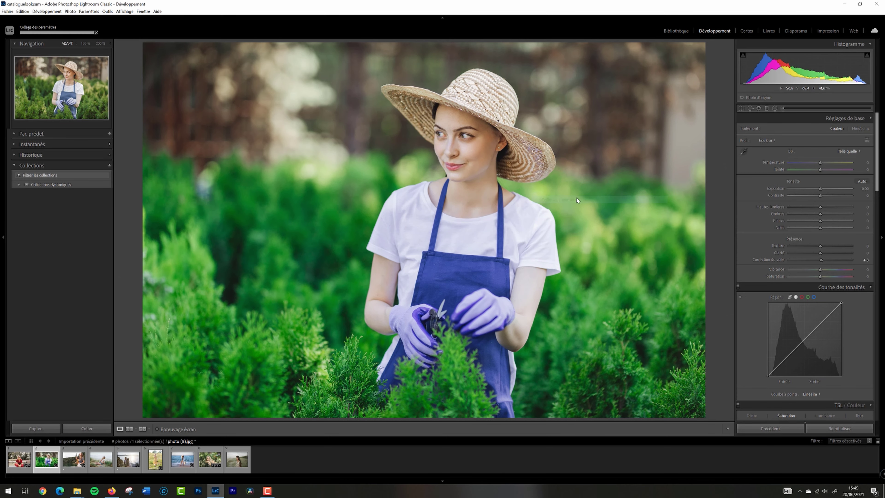
pyautogui.press('\\')
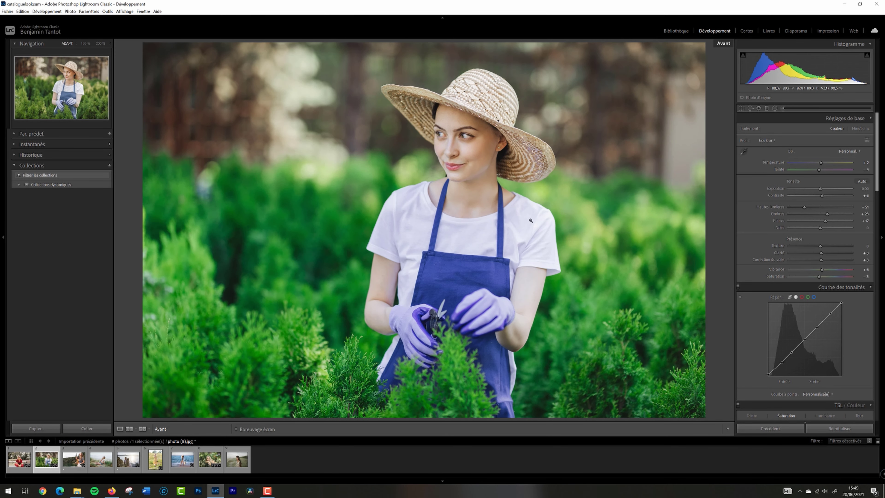
pyautogui.press('\\')
pyautogui.press('\\')
pyautogui.press('\\')
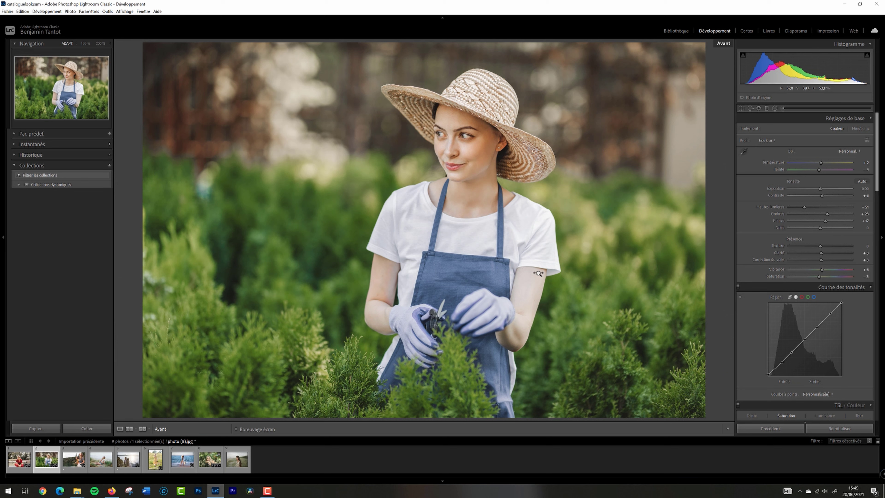
# Set the saturation of the blues to -12 in the HSL settings, and compare the photo with its original
pyautogui.moveTo(877, 146); pyautogui.dragTo(882, 234)
pyautogui.scroll(5, 812, 300)
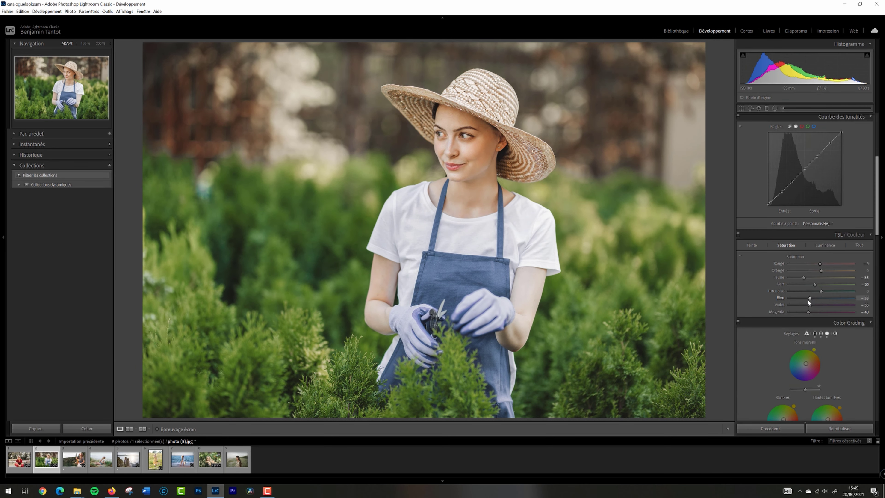
pyautogui.moveTo(810, 298); pyautogui.dragTo(827, 320)
pyautogui.scroll(-3, 818, 300)
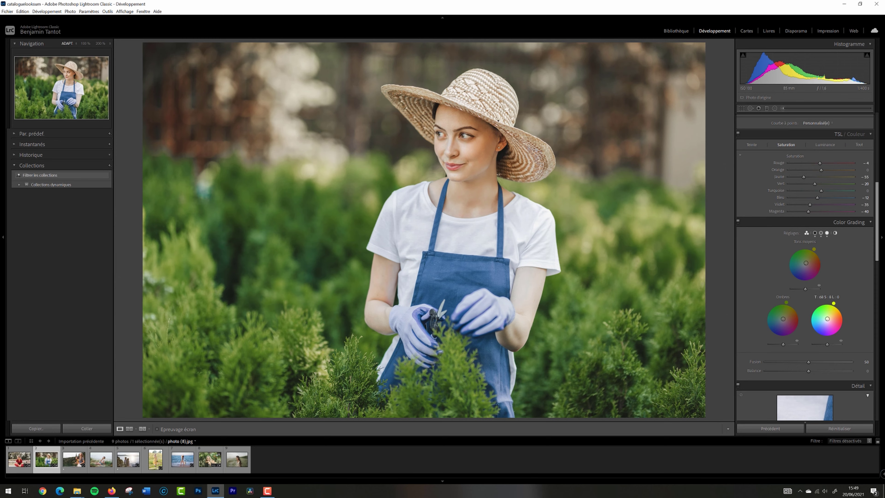
pyautogui.press('\\')
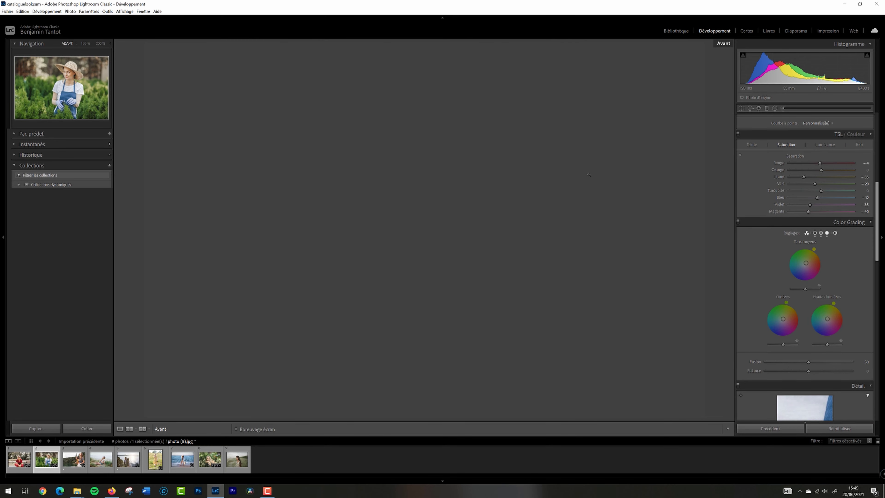
pyautogui.press('\\')
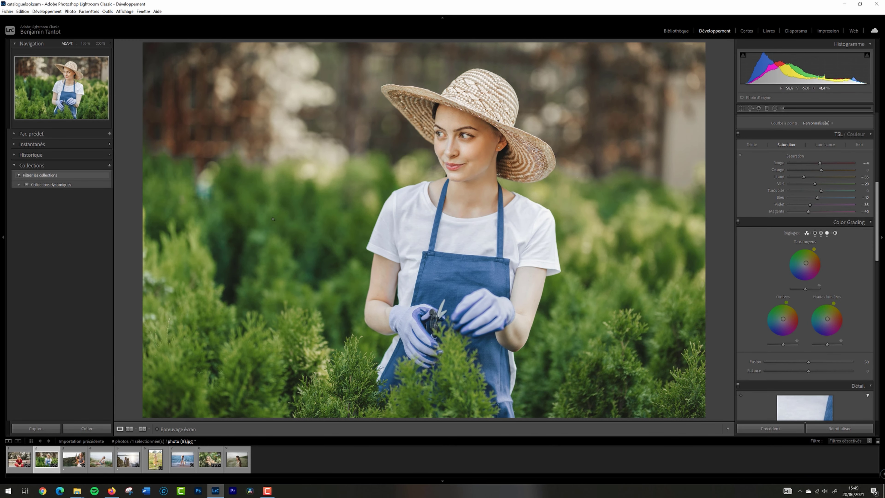
pyautogui.press('\\')
pyautogui.press('\\')
pyautogui.press('\\')
pyautogui.press('\\')
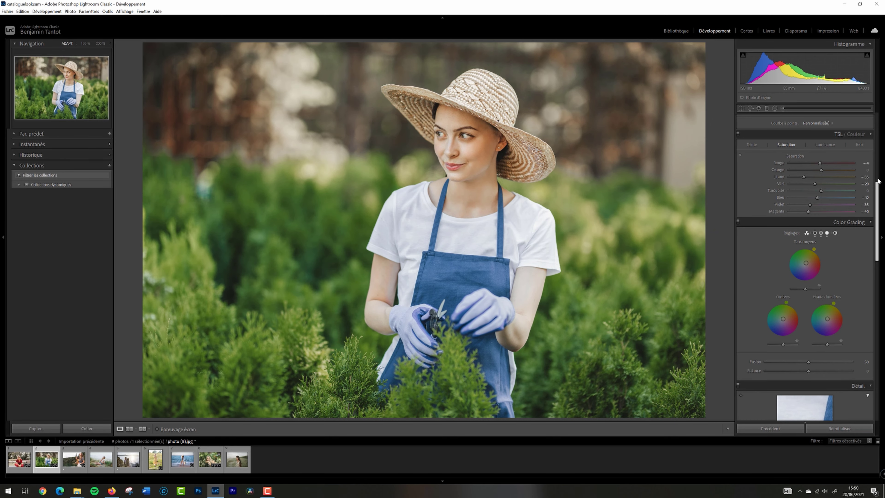
# Raise the shadows and set contrast to +9, highlights -55, whites +20, blacks 0, clarity +25 and dehaze +7
pyautogui.scroll(5, 872, 120)
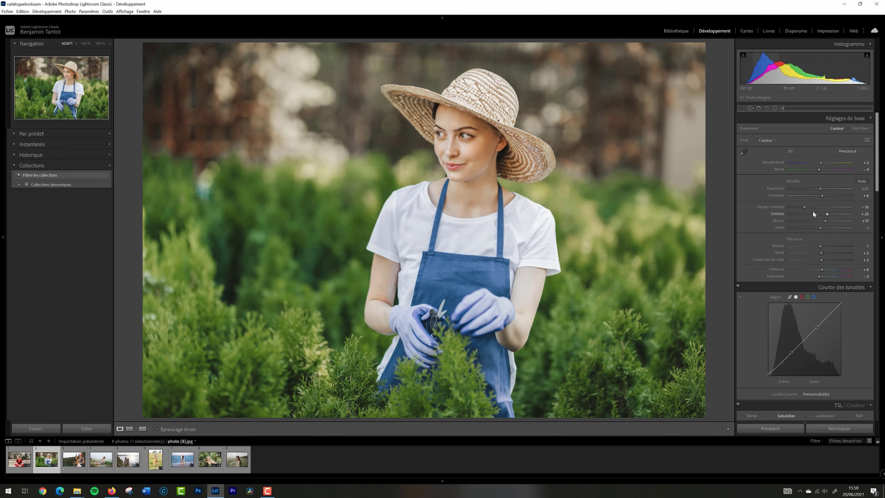
pyautogui.moveTo(805, 207); pyautogui.dragTo(817, 229)
pyautogui.moveTo(822, 253); pyautogui.dragTo(826, 258)
pyautogui.moveTo(823, 197); pyautogui.dragTo(823, 198)
pyautogui.moveTo(816, 228)
pyautogui.mouseDown()
pyautogui.moveTo(832, 213)
pyautogui.moveTo(823, 227)
pyautogui.mouseUp()
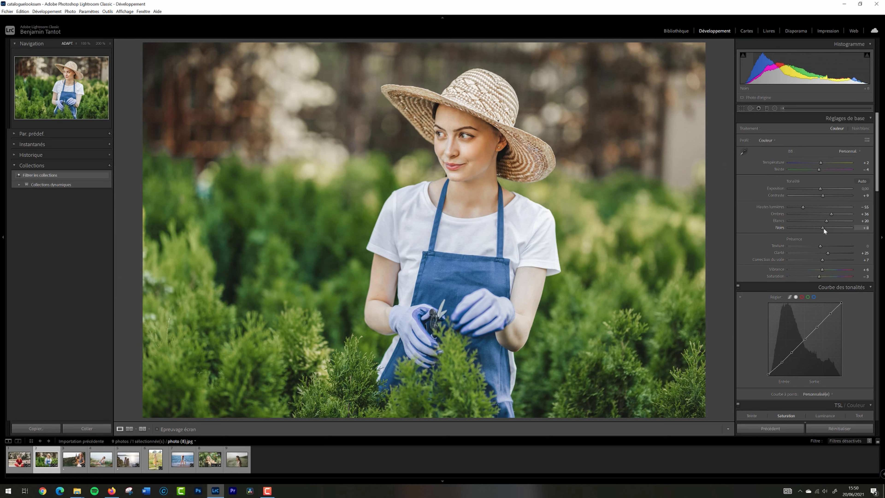
pyautogui.doubleClick(823, 228)
# Set the white balance temperature to +4, and check the straw hat photo against its original
pyautogui.press('\\')
pyautogui.press('\\')
pyautogui.press('\\')
pyautogui.press('\\')
pyautogui.press('\\')
pyautogui.press('\\')
pyautogui.press('Up')
pyautogui.moveTo(820, 162); pyautogui.dragTo(820, 162)
pyautogui.press('\\')
pyautogui.press('\\')
pyautogui.press('\\')
pyautogui.press('\\')
# Try a lower vibrance and a much lower blue primary saturation in the calibration, and compare with the original
pyautogui.moveTo(822, 269); pyautogui.dragTo(817, 270)
pyautogui.hotkey('ctrl', 'z')
pyautogui.moveTo(877, 126); pyautogui.dragTo(798, 415)
pyautogui.hotkey('ctrl', 'z')
pyautogui.click(806, 417)
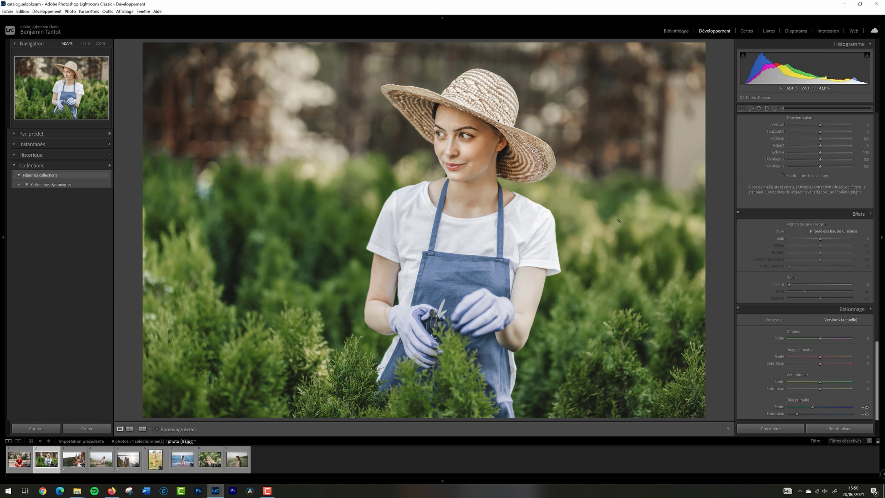
pyautogui.press('\\')
pyautogui.press('\\')
# Set the blue primary saturation to -37 and its hue to -27 in the calibration, and compare with the original
pyautogui.click(824, 415)
pyautogui.moveTo(817, 415); pyautogui.dragTo(809, 410)
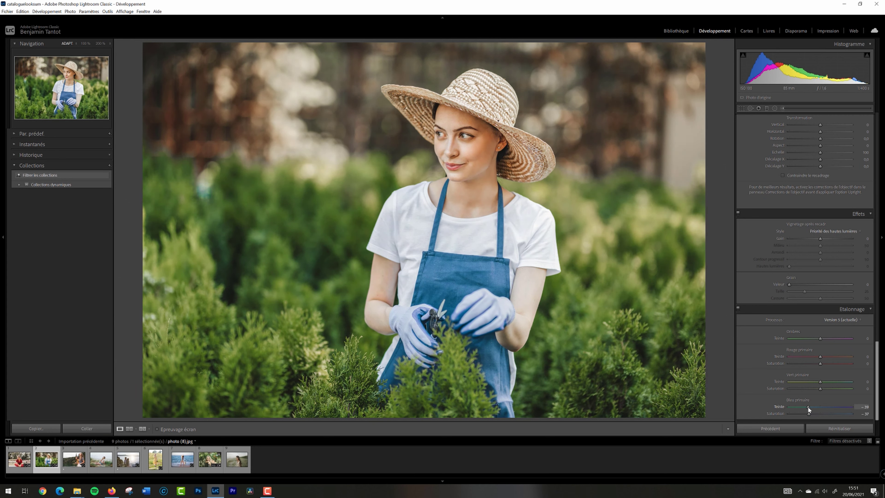
pyautogui.hotkey('ctrl', 'z')
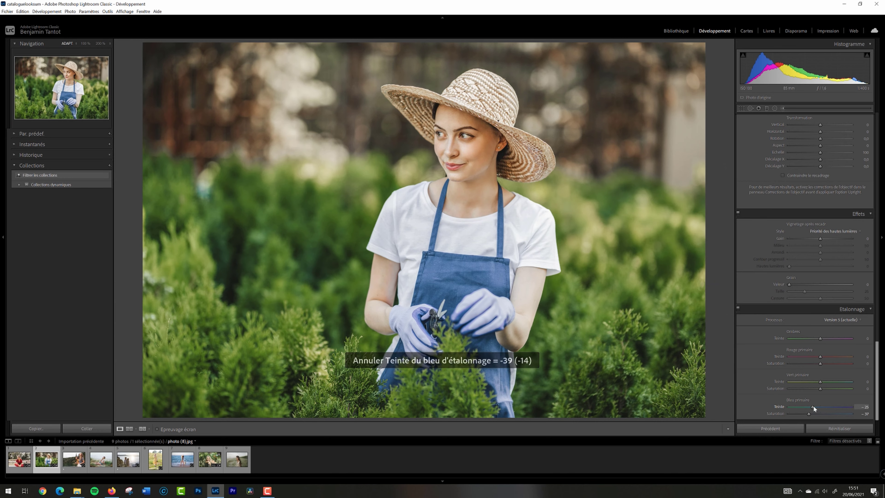
pyautogui.moveTo(813, 407); pyautogui.dragTo(811, 407)
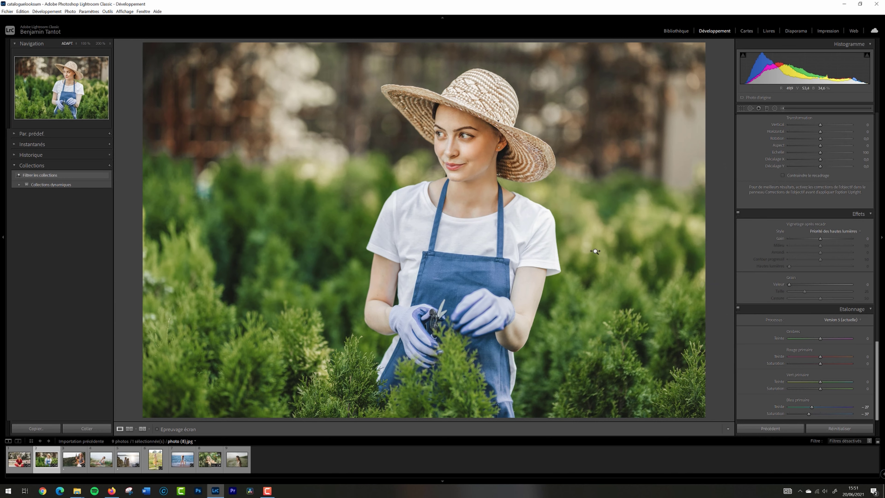
pyautogui.press('\\')
pyautogui.press('\\')
pyautogui.press('\\')
pyautogui.press('\\')
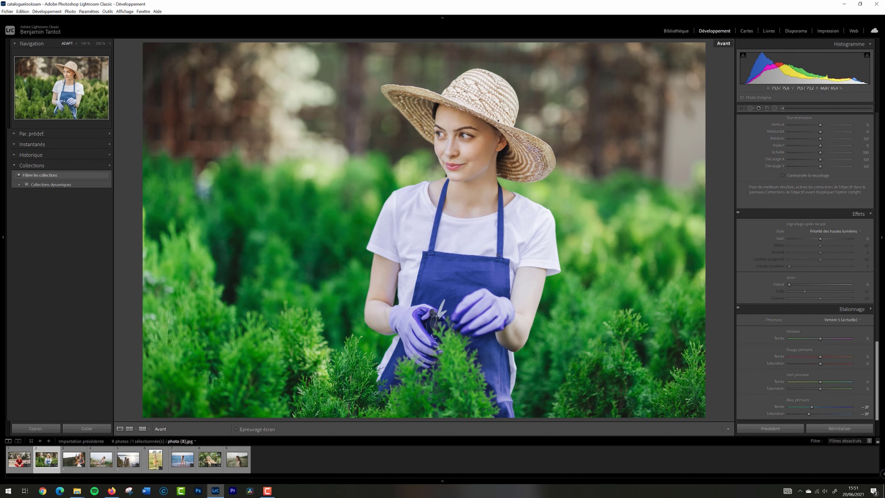
pyautogui.press('\\')
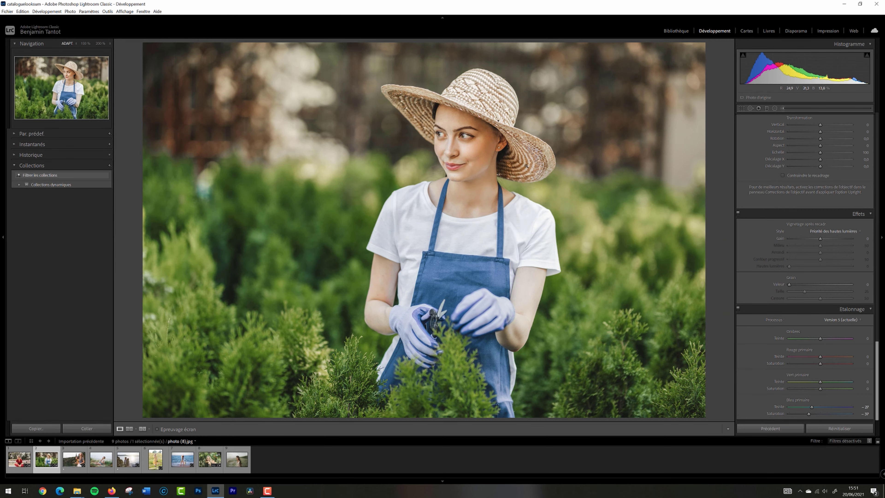
# Set the contrast to +20 and fine-tune the blacks in the basic adjustments
pyautogui.scroll(10, 867, 203)
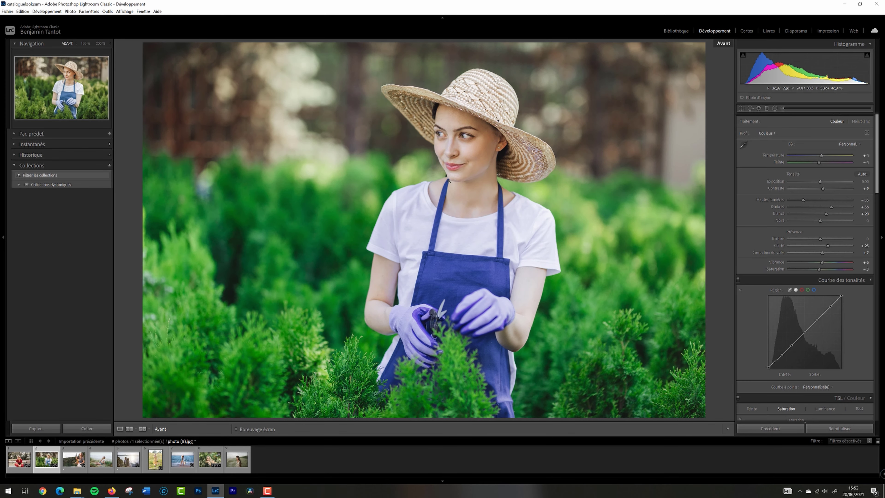
pyautogui.press('\\')
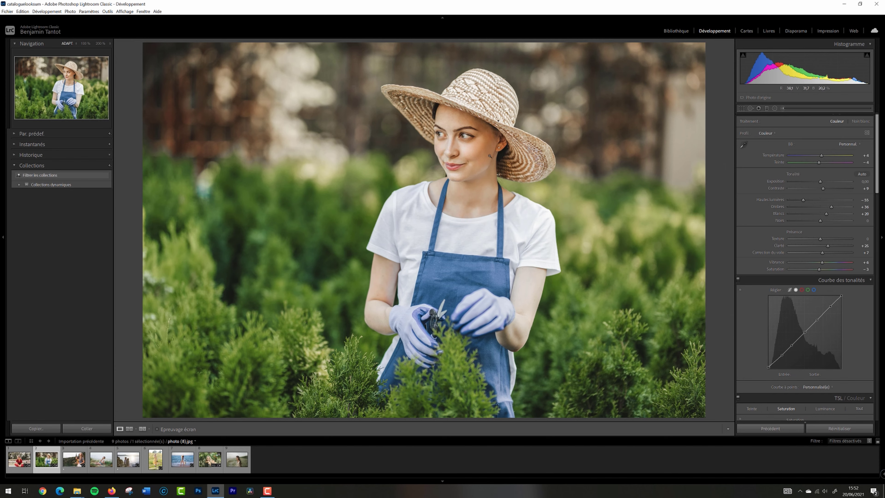
pyautogui.press('\\')
pyautogui.press('\\')
pyautogui.moveTo(824, 187); pyautogui.dragTo(827, 188)
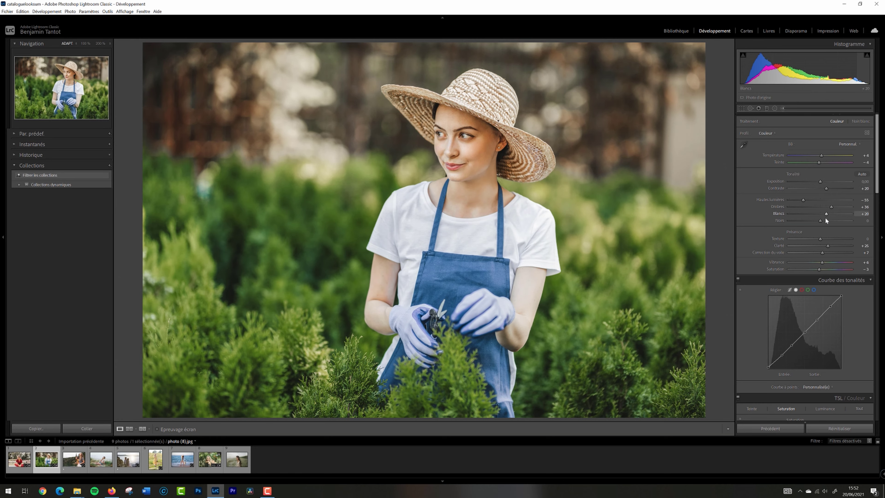
pyautogui.moveTo(820, 221); pyautogui.dragTo(819, 221)
pyautogui.click(833, 244)
pyautogui.hotkey('ctrl', 'z')
# Open the wedding couple photo and set the calibration's red hue to +24, blue hue to -72 and blue saturation to -14, and lower the green hue
pyautogui.click(128, 460)
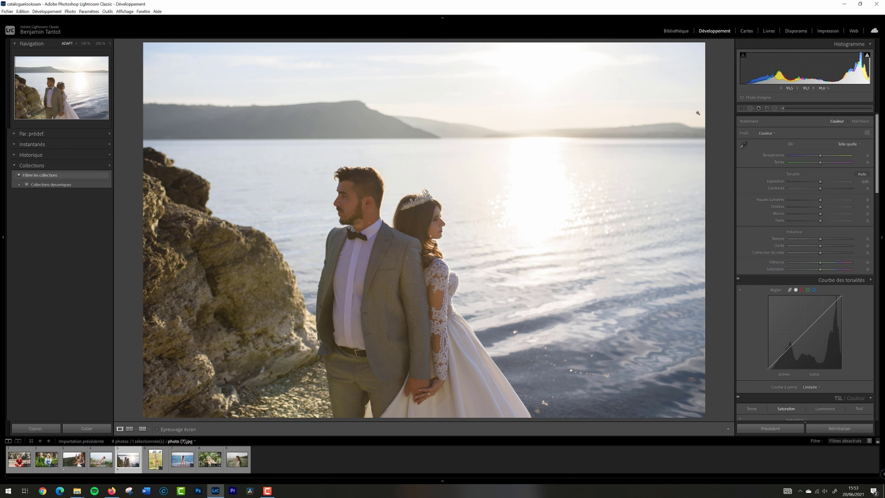
pyautogui.moveTo(877, 128); pyautogui.dragTo(877, 136)
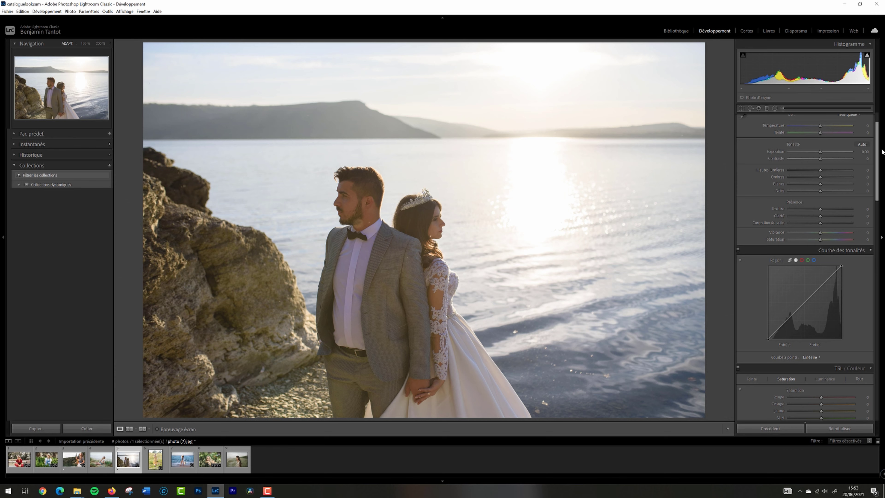
pyautogui.moveTo(878, 154); pyautogui.dragTo(877, 144)
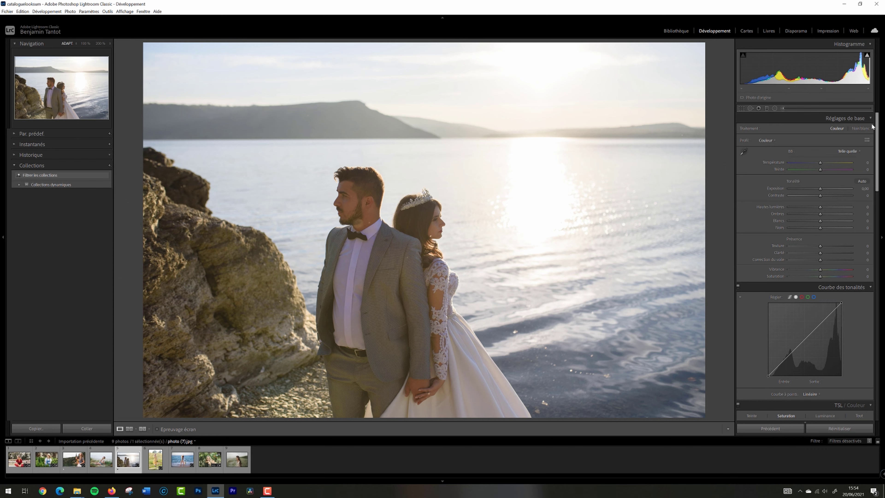
pyautogui.scroll(-2, 884, 188)
pyautogui.moveTo(884, 189); pyautogui.dragTo(877, 365)
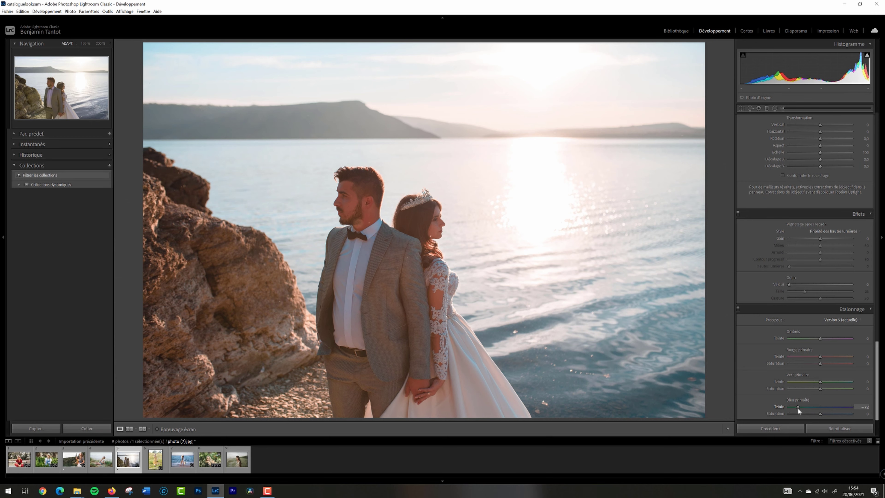
pyautogui.moveTo(802, 409); pyautogui.dragTo(796, 409)
pyautogui.moveTo(812, 382); pyautogui.dragTo(812, 382)
pyautogui.moveTo(818, 365); pyautogui.dragTo(806, 385)
# Compare the wedding photo with its original, and lower the blue primary saturation to -20 and the green primary hue slightly in the calibration
pyautogui.press('\\')
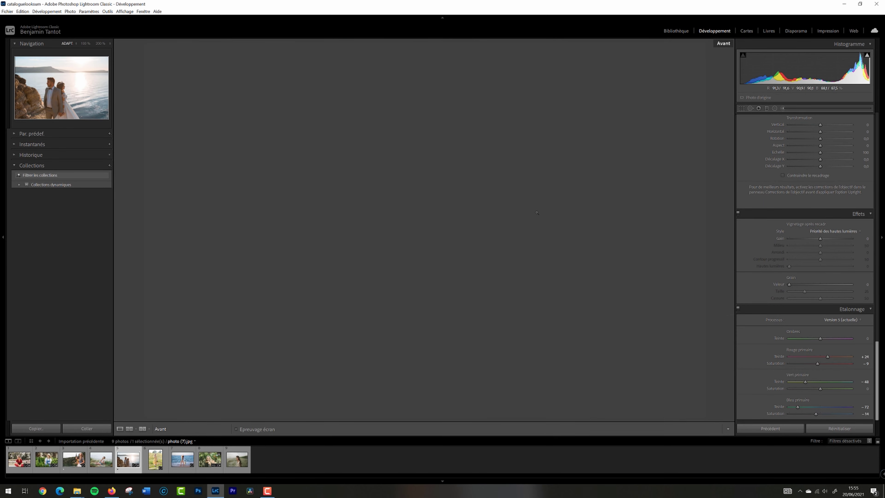
pyautogui.press('\\')
pyautogui.press('\\')
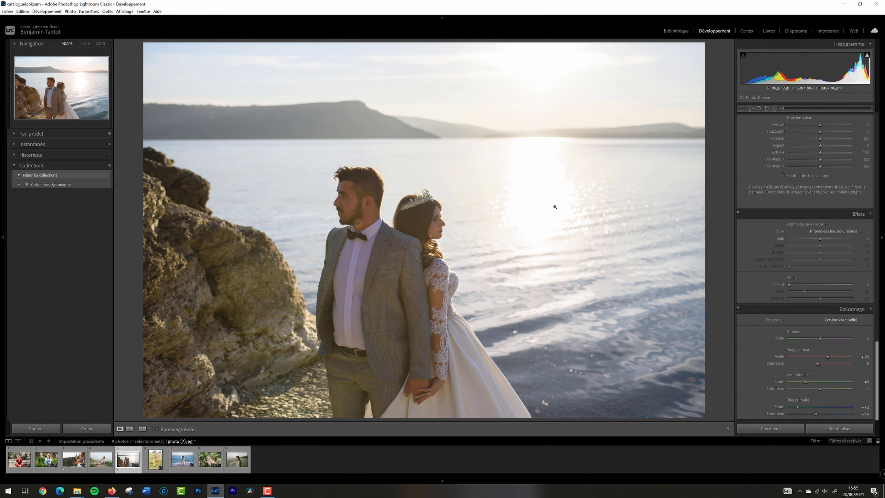
pyautogui.press('\\')
pyautogui.press('\\')
pyautogui.moveTo(815, 414); pyautogui.dragTo(815, 415)
pyautogui.moveTo(806, 382); pyautogui.dragTo(805, 382)
# Tint the wedding photo's highlights cyan-blue in the color grading, with a hue of 192 and a saturation of 22
pyautogui.moveTo(876, 379); pyautogui.dragTo(879, 241)
pyautogui.scroll(4, 864, 251)
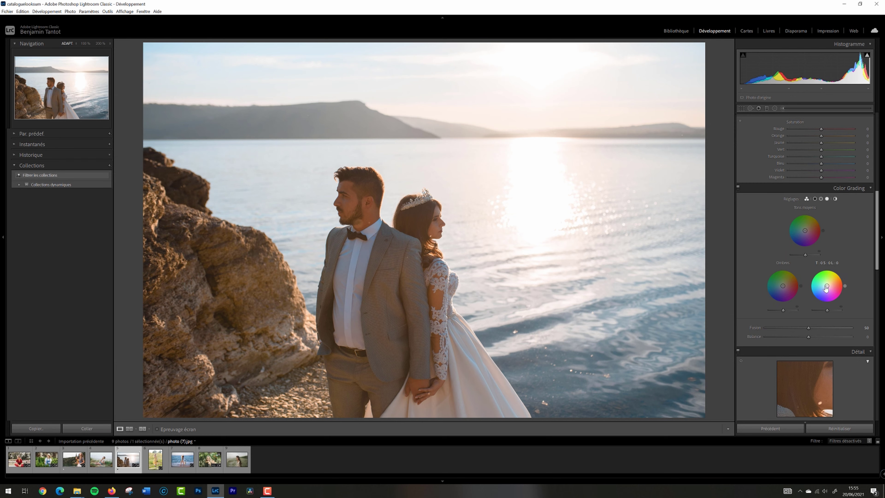
pyautogui.moveTo(826, 287); pyautogui.dragTo(828, 284)
pyautogui.moveTo(828, 284); pyautogui.dragTo(826, 286)
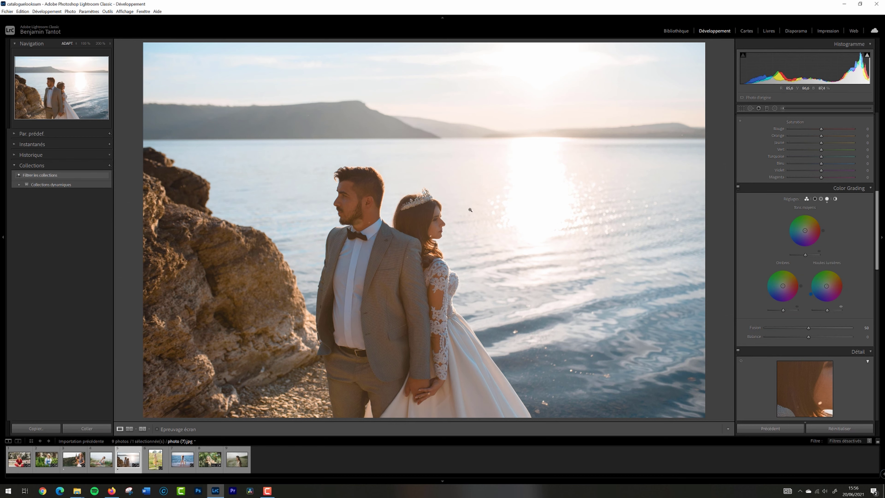
pyautogui.moveTo(826, 286); pyautogui.dragTo(825, 286)
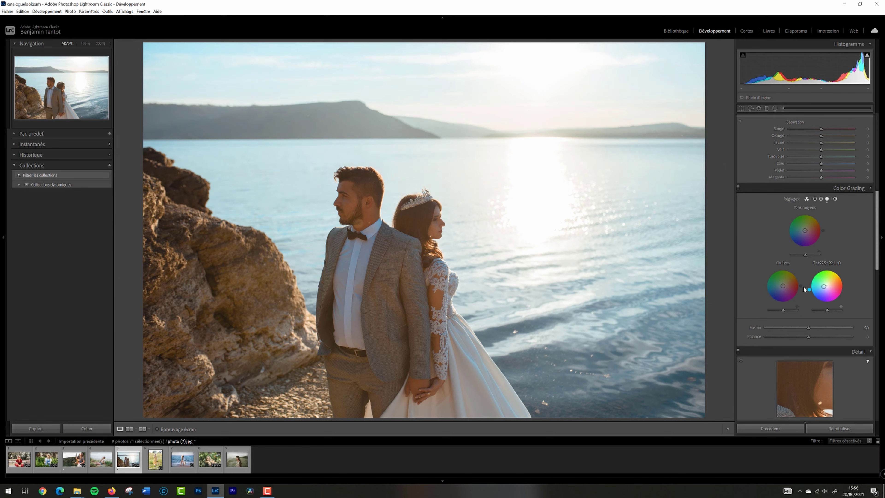
# Tint the shadows teal and the midtones slightly yellow, and compare the photo with and without the color grading
pyautogui.moveTo(783, 288); pyautogui.dragTo(783, 285)
pyautogui.moveTo(805, 230); pyautogui.dragTo(806, 230)
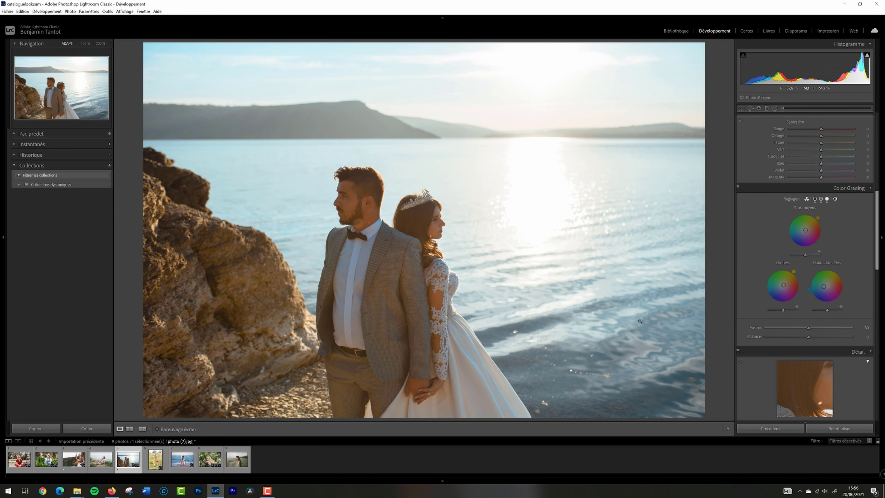
pyautogui.moveTo(794, 277); pyautogui.dragTo(791, 281)
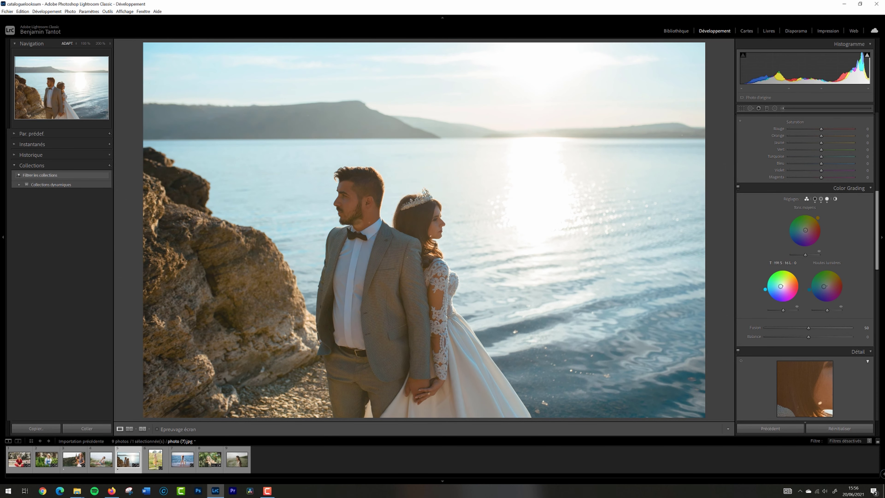
pyautogui.moveTo(807, 231); pyautogui.dragTo(806, 230)
pyautogui.moveTo(808, 216)
pyautogui.mouseDown()
pyautogui.moveTo(801, 229)
pyautogui.moveTo(784, 227)
pyautogui.moveTo(807, 228)
pyautogui.mouseUp()
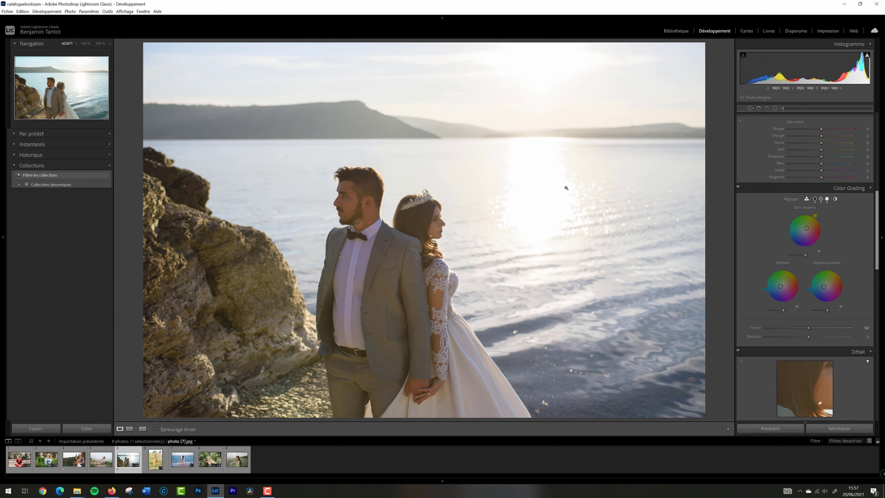
pyautogui.click(737, 186)
pyautogui.click(738, 186)
pyautogui.click(738, 187)
pyautogui.click(738, 186)
pyautogui.click(738, 186)
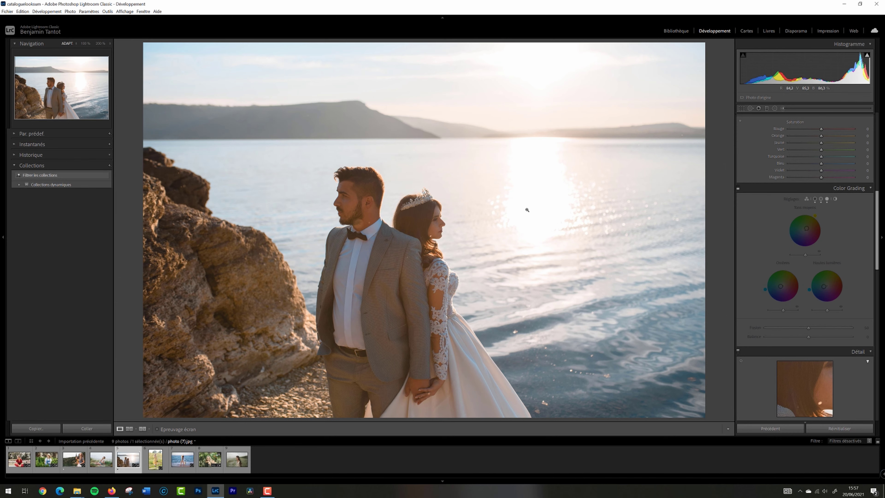
pyautogui.click(739, 189)
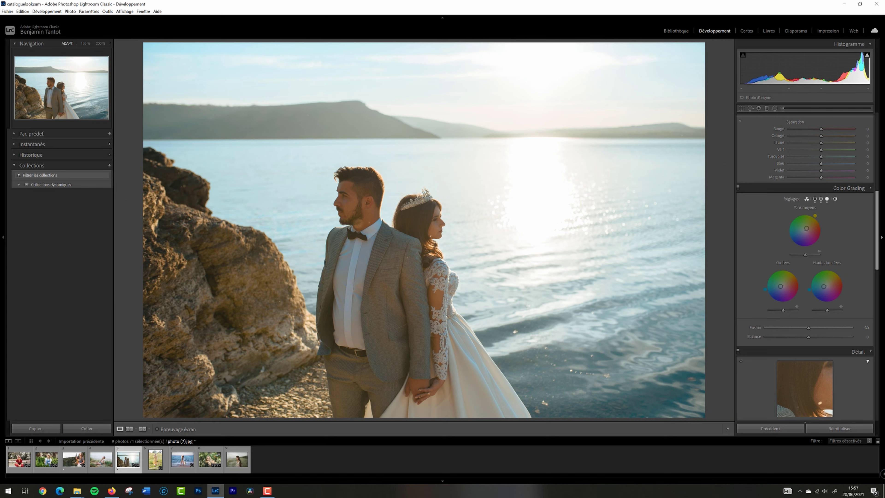
# Try out the violet and blue saturation of the wedding photo in the HSL adjustments
pyautogui.scroll(3, 830, 214)
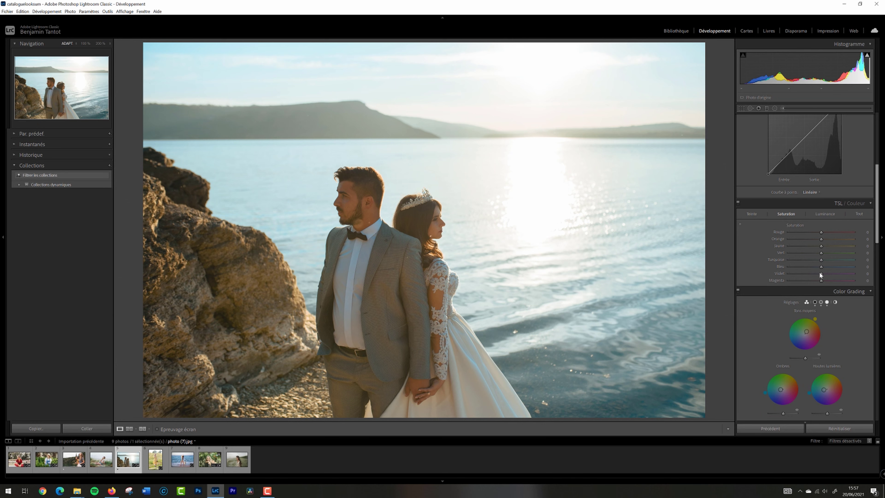
pyautogui.moveTo(821, 275); pyautogui.dragTo(869, 272)
pyautogui.moveTo(806, 279); pyautogui.dragTo(820, 267)
pyautogui.moveTo(814, 267)
pyautogui.mouseDown()
pyautogui.moveTo(832, 266)
pyautogui.moveTo(810, 270)
pyautogui.mouseUp()
pyautogui.click(749, 212)
pyautogui.click(786, 214)
# Adjust the turquoise and yellow saturation, the yellow hue and the saturation of the warm tones in the HSL adjustments
pyautogui.moveTo(854, 260); pyautogui.dragTo(720, 256)
pyautogui.moveTo(826, 260); pyautogui.dragTo(775, 247)
pyautogui.moveTo(809, 244); pyautogui.dragTo(816, 245)
pyautogui.moveTo(815, 249); pyautogui.dragTo(810, 250)
pyautogui.click(751, 214)
pyautogui.moveTo(798, 248); pyautogui.dragTo(817, 249)
pyautogui.click(791, 214)
pyautogui.moveTo(818, 235); pyautogui.dragTo(817, 235)
# Set the highlights to -64 and the whites to -10, raise the shadows slightly and lower the blacks in the basic adjustments
pyautogui.moveTo(878, 244); pyautogui.dragTo(882, 205)
pyautogui.scroll(1, 880, 194)
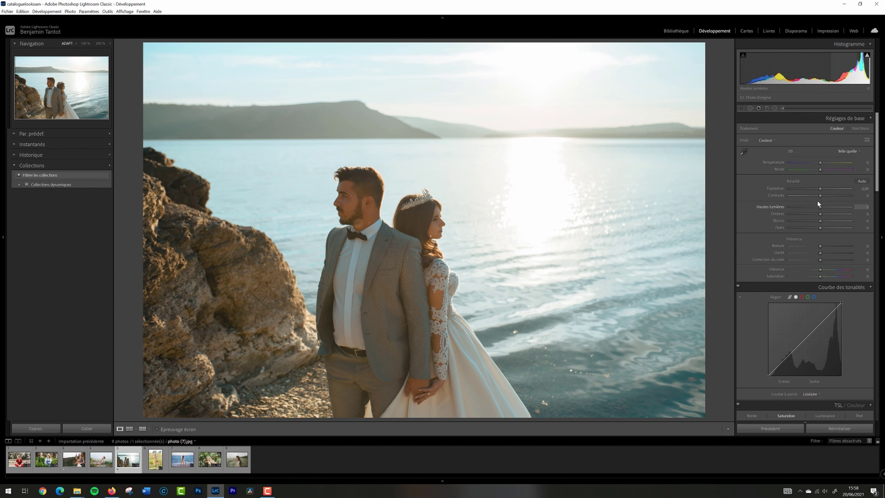
pyautogui.moveTo(819, 206)
pyautogui.mouseDown()
pyautogui.moveTo(799, 209)
pyautogui.moveTo(818, 221)
pyautogui.moveTo(825, 214)
pyautogui.mouseUp()
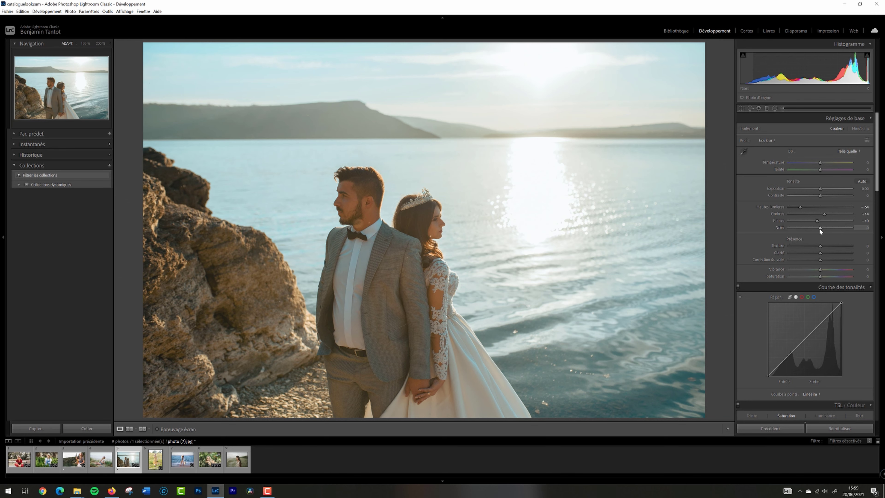
pyautogui.moveTo(819, 228); pyautogui.dragTo(829, 253)
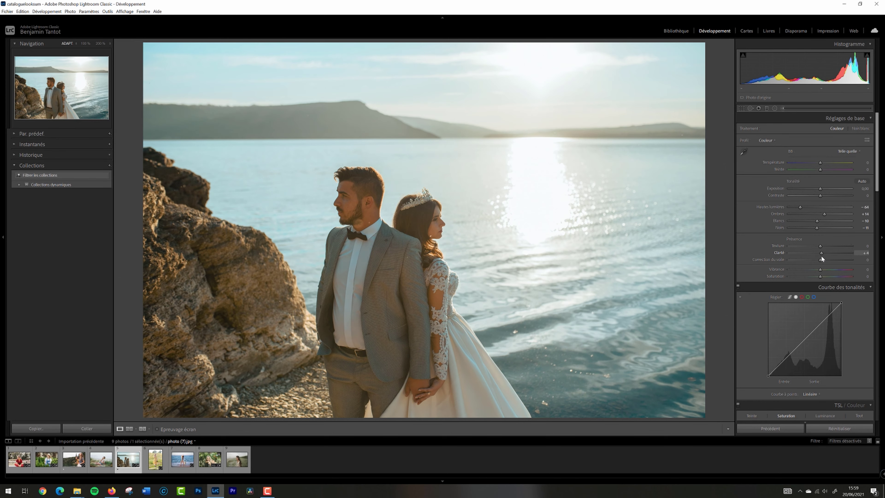
# Set the clarity to +14, dehaze to +9, contrast to +12, highlights to -67 and whites to -18
pyautogui.moveTo(828, 257)
pyautogui.mouseDown()
pyautogui.moveTo(851, 252)
pyautogui.moveTo(825, 257)
pyautogui.mouseUp()
pyautogui.moveTo(821, 260)
pyautogui.mouseDown()
pyautogui.moveTo(844, 259)
pyautogui.moveTo(812, 266)
pyautogui.moveTo(834, 265)
pyautogui.moveTo(824, 271)
pyautogui.mouseUp()
pyautogui.moveTo(819, 195); pyautogui.dragTo(814, 224)
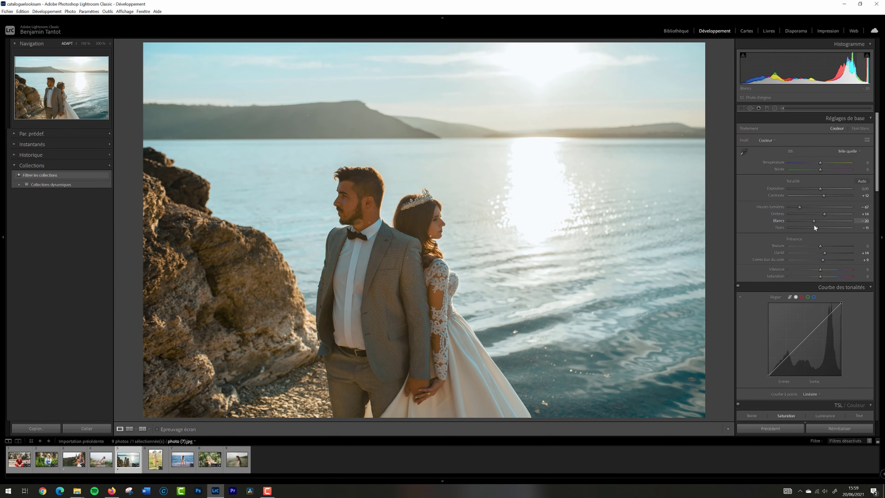
# Compare the edited wedding photo with its original several times to judge the tones and colours
pyautogui.press('\\')
pyautogui.press('\\')
pyautogui.press('\\')
pyautogui.press('\\')
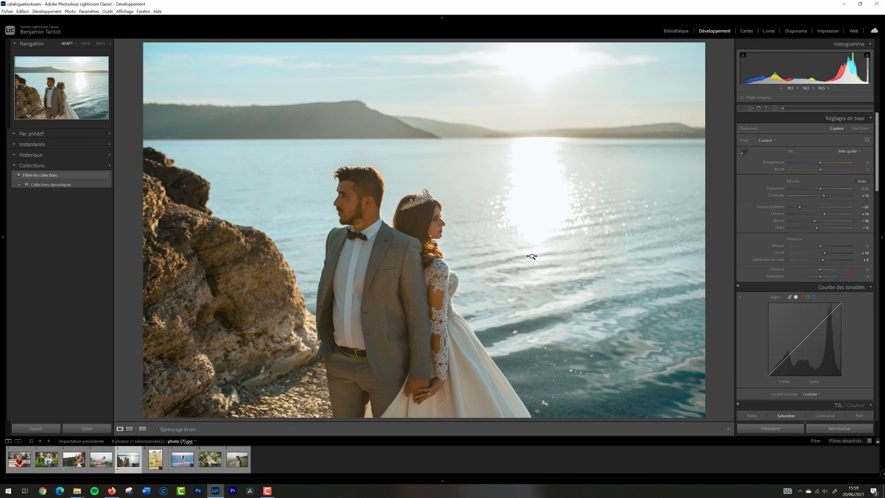
pyautogui.press('\\')
pyautogui.press('\\')
pyautogui.press('\\')
pyautogui.press('\\')
# Set the clarity to +18, contrast to +14 and temperature to +1, fine-tune the tint, and compare with the original
pyautogui.moveTo(824, 252); pyautogui.dragTo(825, 195)
pyautogui.moveTo(819, 162); pyautogui.dragTo(819, 163)
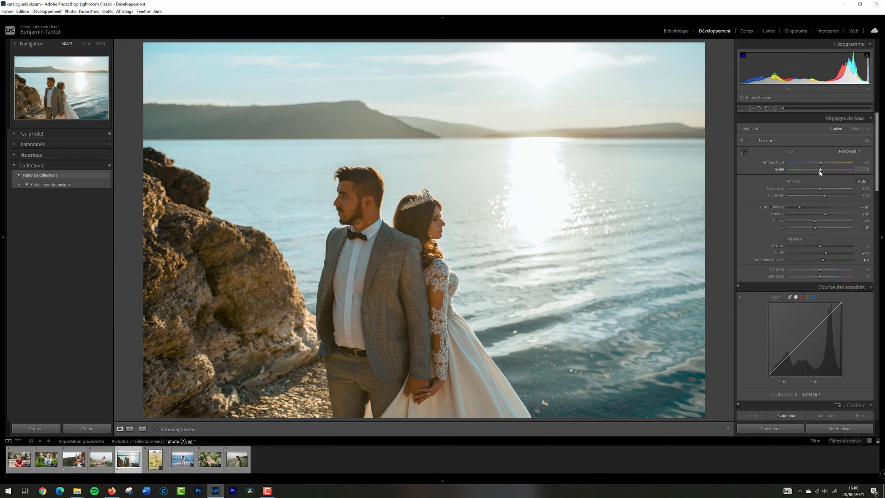
pyautogui.moveTo(820, 172)
pyautogui.mouseDown()
pyautogui.moveTo(827, 171)
pyautogui.moveTo(817, 174)
pyautogui.mouseUp()
pyautogui.press('\\')
pyautogui.press('\\')
# Fine-tune the vibrance and saturation of the wedding photo, and compare it repeatedly with the original
pyautogui.moveTo(820, 277); pyautogui.dragTo(825, 276)
pyautogui.moveTo(818, 279); pyautogui.dragTo(822, 270)
pyautogui.moveTo(833, 274); pyautogui.dragTo(829, 273)
pyautogui.press('\\')
pyautogui.press('\\')
pyautogui.press('\\')
pyautogui.press('\\')
pyautogui.press('\\')
pyautogui.press('\\')
pyautogui.press('\\')
pyautogui.press('\\')
# Fine-tune the contrast, shadows and blacks of the wedding photo, and check it against the original
pyautogui.moveTo(825, 197); pyautogui.dragTo(827, 212)
pyautogui.moveTo(815, 229); pyautogui.dragTo(817, 228)
pyautogui.press('\\')
pyautogui.press('\\')
# Try a lower blue primary saturation and a blue primary hue of -84 in the calibration, and undo the changes
pyautogui.moveTo(878, 155); pyautogui.dragTo(882, 436)
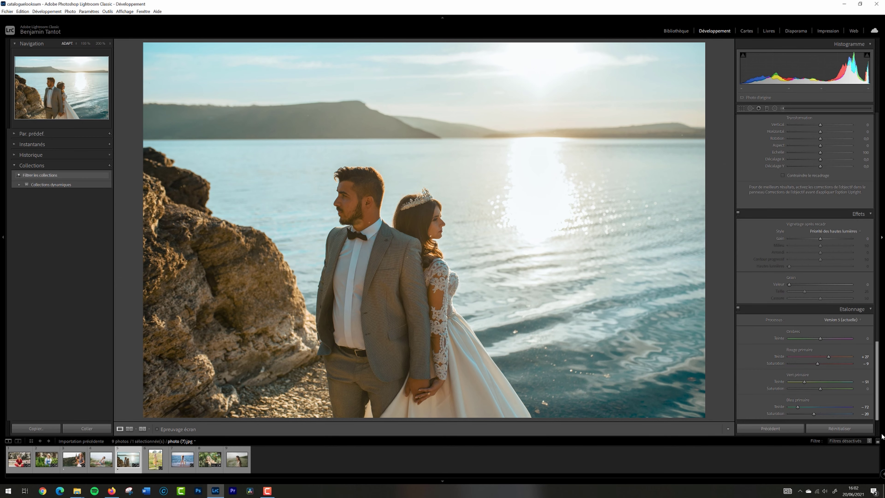
pyautogui.moveTo(810, 415); pyautogui.dragTo(806, 414)
pyautogui.hotkey('ctrl', 'z')
pyautogui.hotkey('ctrl', 'z')
pyautogui.hotkey('ctrl', 'z')
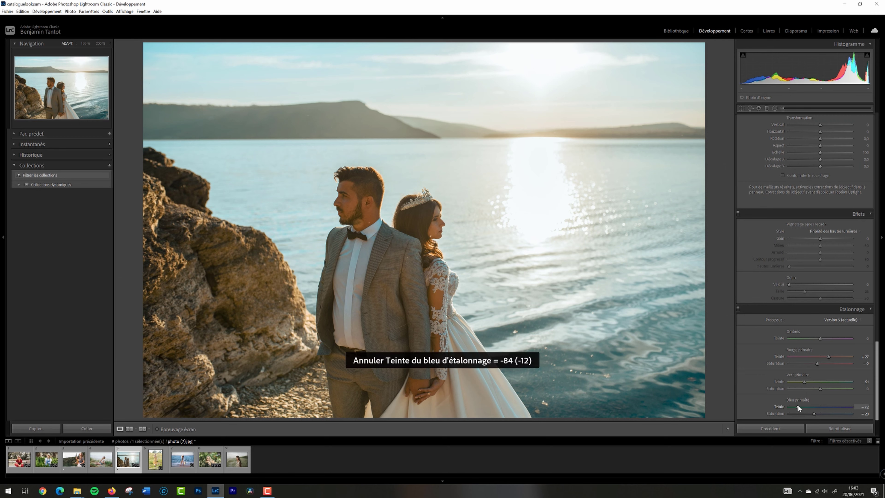
# Set the blue primary hue to -75 in the calibration, and compare the wedding photo with its original
pyautogui.press('\\')
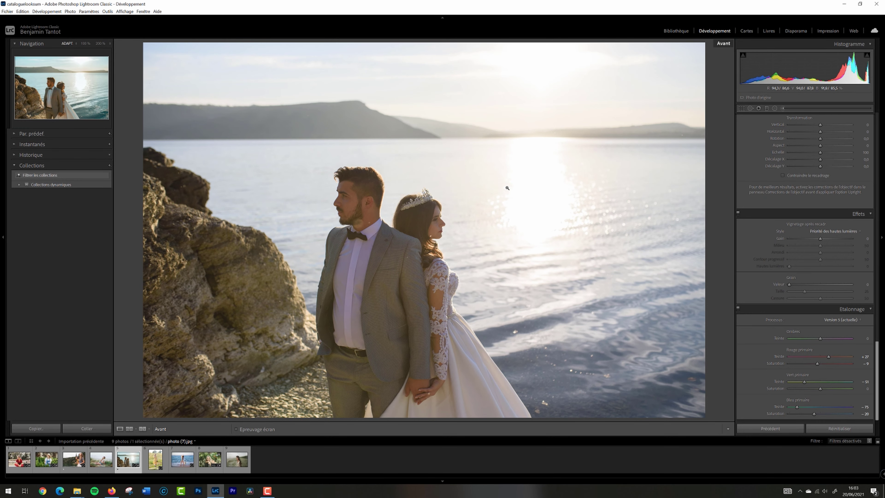
pyautogui.press('\\')
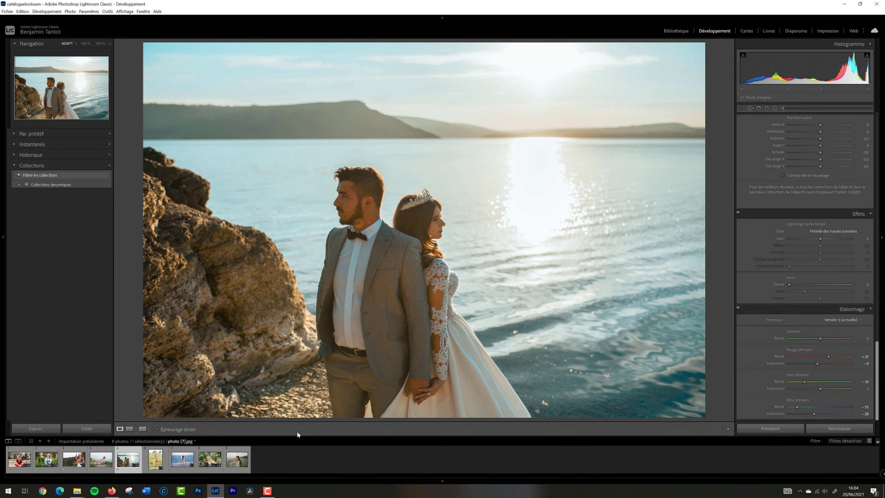
# Open the beach photo of the woman with the straw bag and set its white balance tint to -14
pyautogui.press('Right')
pyautogui.press('Right')
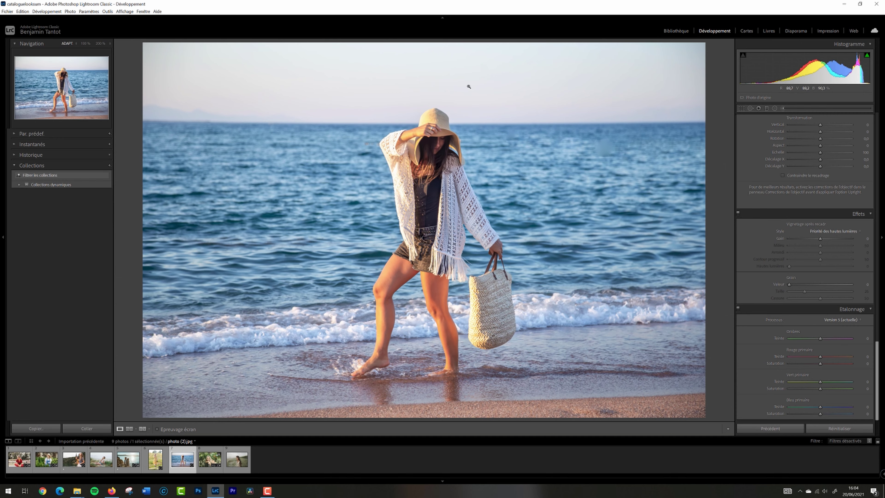
pyautogui.scroll(10, 821, 173)
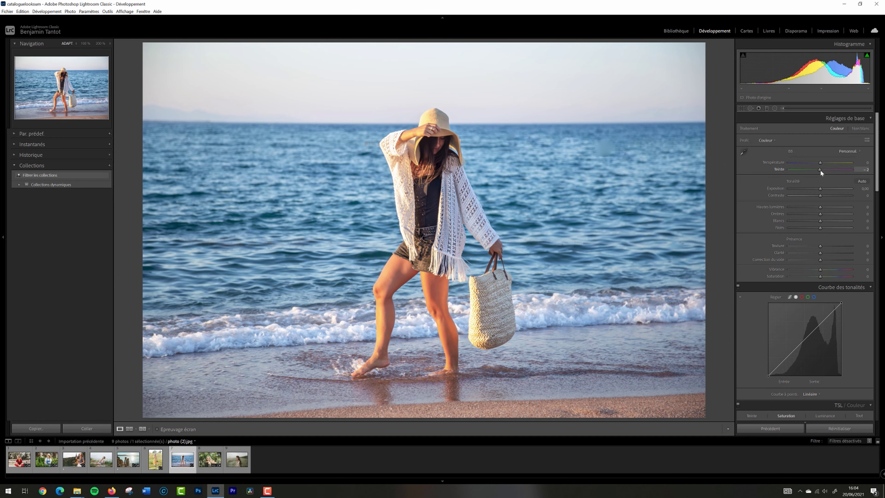
pyautogui.moveTo(821, 170); pyautogui.dragTo(816, 171)
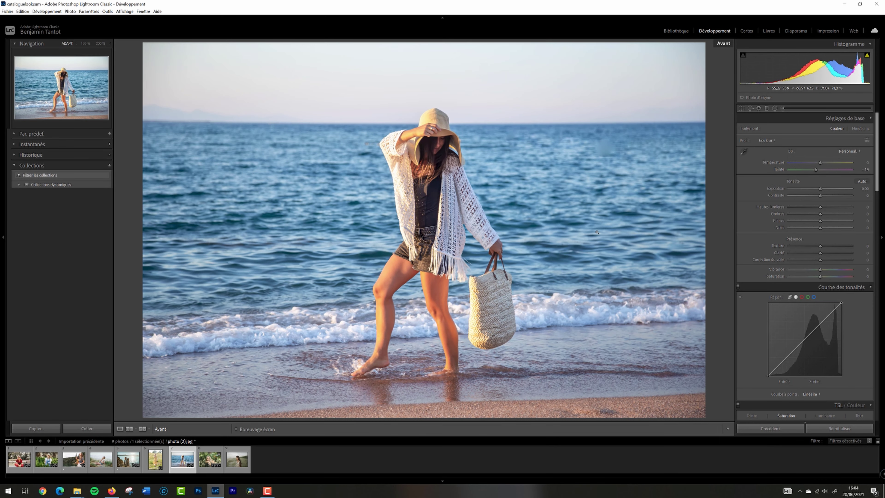
# Set the blue primary hue to -23 and saturation to -33, and fine-tune the green hue and red saturation in the calibration
pyautogui.moveTo(877, 149); pyautogui.dragTo(878, 378)
pyautogui.moveTo(815, 406)
pyautogui.mouseDown()
pyautogui.moveTo(805, 408)
pyautogui.moveTo(817, 408)
pyautogui.mouseUp()
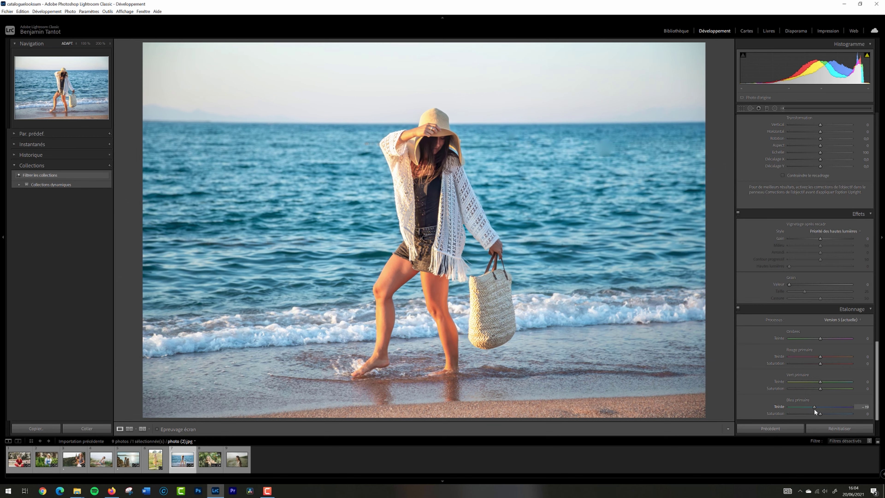
pyautogui.moveTo(821, 413); pyautogui.dragTo(810, 417)
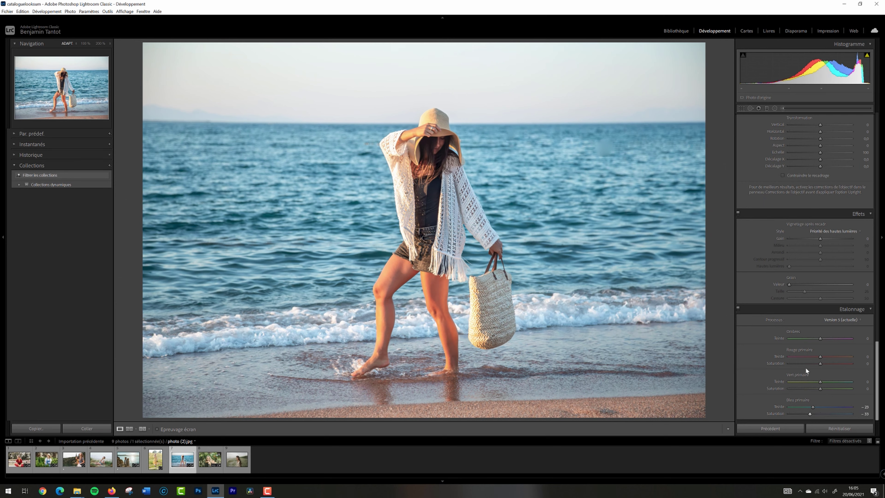
pyautogui.moveTo(822, 382); pyautogui.dragTo(819, 383)
pyautogui.moveTo(820, 364); pyautogui.dragTo(819, 363)
# Tint the beach photo's highlights slightly yellow in the color grading
pyautogui.moveTo(881, 360); pyautogui.dragTo(877, 255)
pyautogui.scroll(5, 838, 272)
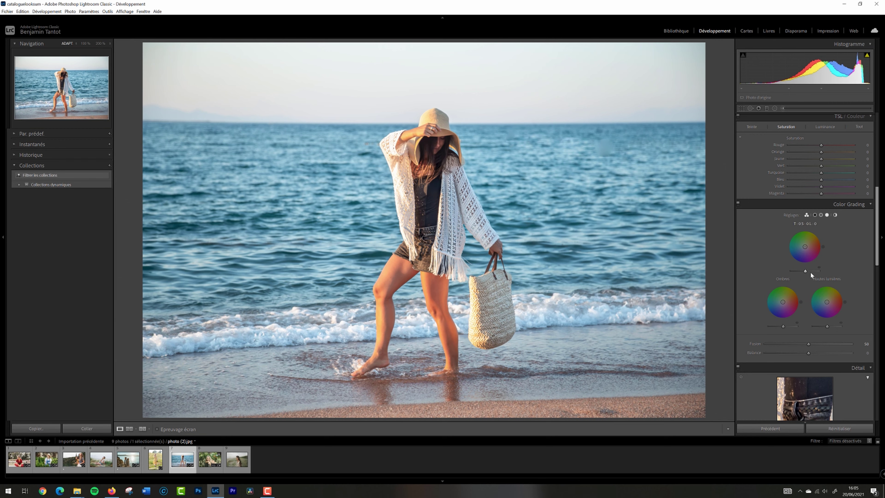
pyautogui.moveTo(829, 305)
pyautogui.mouseDown()
pyautogui.moveTo(784, 302)
pyautogui.moveTo(828, 300)
pyautogui.mouseUp()
# Tint the beach photo's shadows teal-blue and its midtones yellow in the color grading, and compare with the original
pyautogui.doubleClick(784, 300)
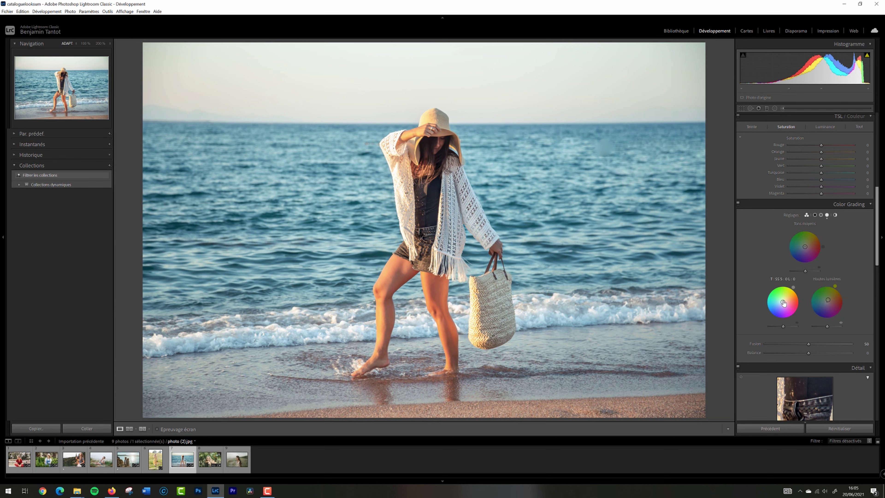
pyautogui.moveTo(783, 302); pyautogui.dragTo(781, 303)
pyautogui.moveTo(805, 247); pyautogui.dragTo(806, 245)
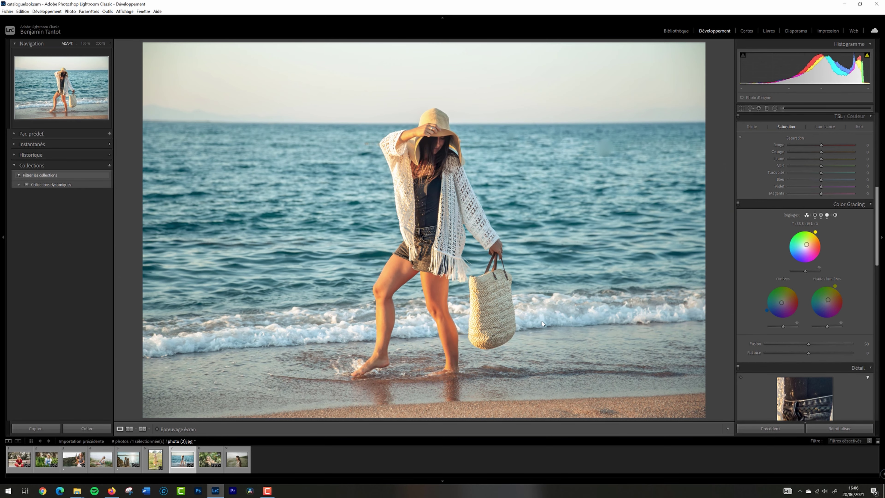
pyautogui.press('\\')
pyautogui.press('\\')
pyautogui.press('\\')
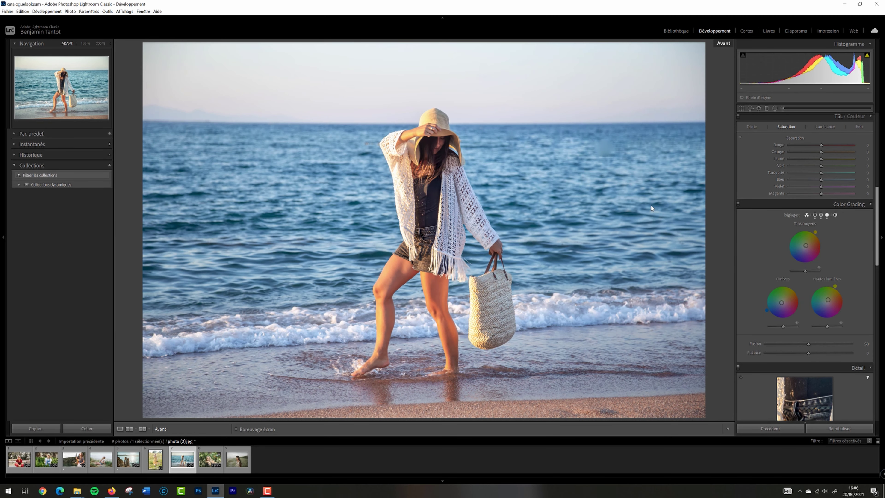
pyautogui.press('\\')
pyautogui.press('\\')
pyautogui.press('\\')
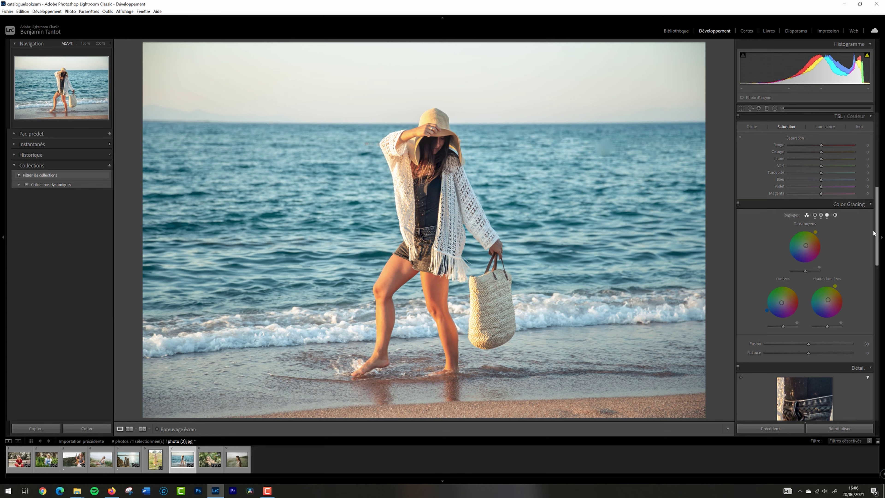
# Shift the beach photo's magenta hue to +44 in the HSL adjustments, testing its luminance and magenta saturation as well
pyautogui.scroll(3, 868, 231)
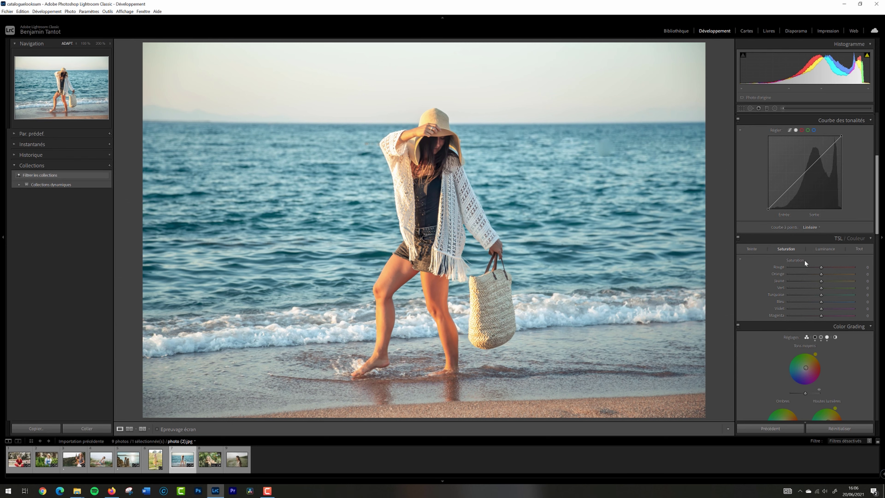
pyautogui.click(824, 248)
pyautogui.moveTo(821, 281)
pyautogui.mouseDown()
pyautogui.moveTo(804, 280)
pyautogui.moveTo(822, 279)
pyautogui.mouseUp()
pyautogui.click(792, 250)
pyautogui.moveTo(822, 315); pyautogui.dragTo(729, 314)
pyautogui.moveTo(815, 318); pyautogui.dragTo(818, 318)
pyautogui.click(754, 249)
pyautogui.click(764, 251)
pyautogui.moveTo(840, 316); pyautogui.dragTo(836, 316)
# Set HSL saturation to red -12, yellow -14, turquoise -14, blue -7, violet -22, magenta -12, and hue to red +3, blue -3
pyautogui.click(786, 248)
pyautogui.moveTo(822, 302)
pyautogui.mouseDown()
pyautogui.moveTo(803, 304)
pyautogui.moveTo(822, 306)
pyautogui.mouseUp()
pyautogui.click(755, 248)
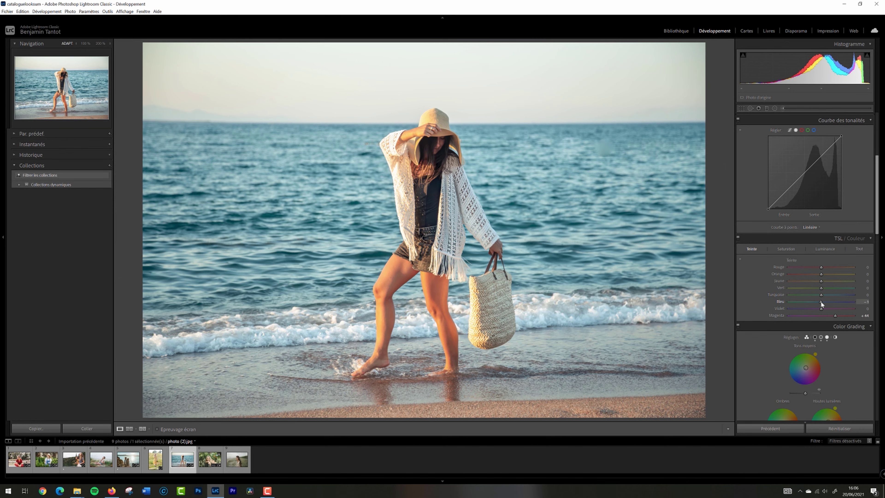
pyautogui.click(789, 248)
pyautogui.moveTo(822, 295); pyautogui.dragTo(820, 272)
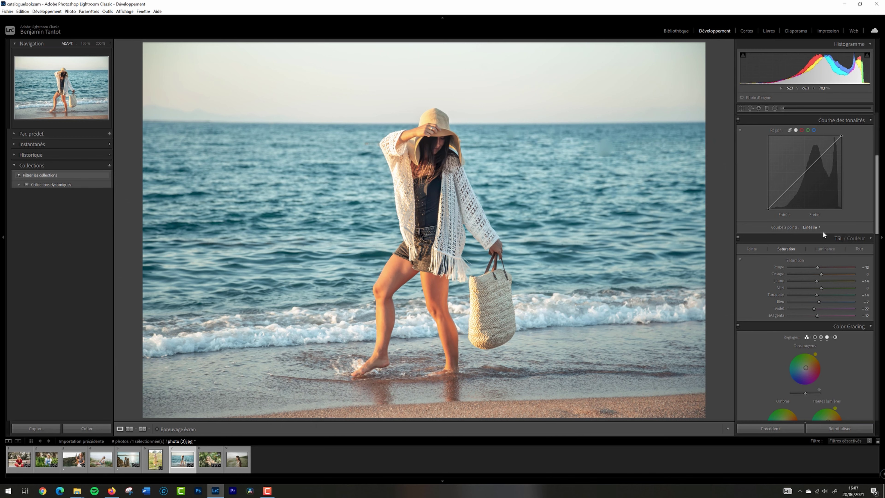
pyautogui.click(753, 249)
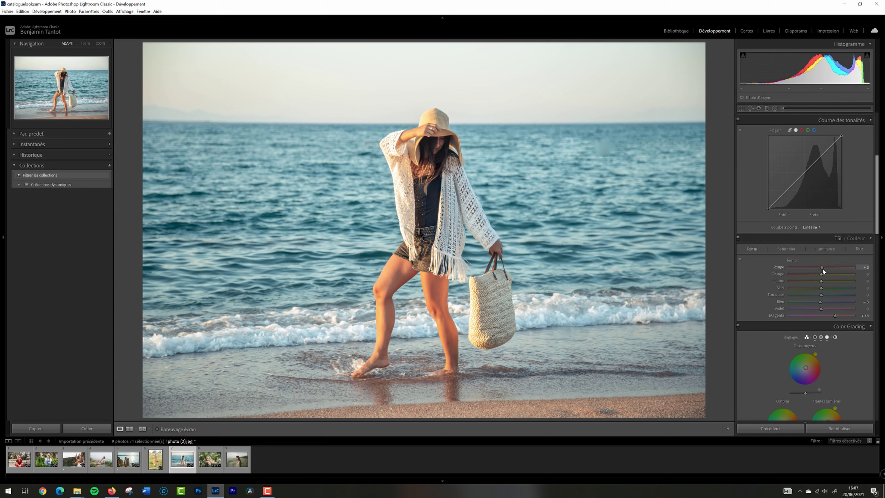
# Compare the beach photo with and without the HSL adjustments
pyautogui.click(739, 237)
pyautogui.click(739, 237)
pyautogui.click(739, 237)
pyautogui.click(739, 237)
pyautogui.click(738, 237)
pyautogui.click(738, 237)
# Anchor the beach photo's tone curve with several points and lower its white endpoint to an output of 245
pyautogui.scroll(3, 879, 220)
pyautogui.click(825, 230)
pyautogui.click(817, 238)
pyautogui.click(801, 254)
pyautogui.click(788, 266)
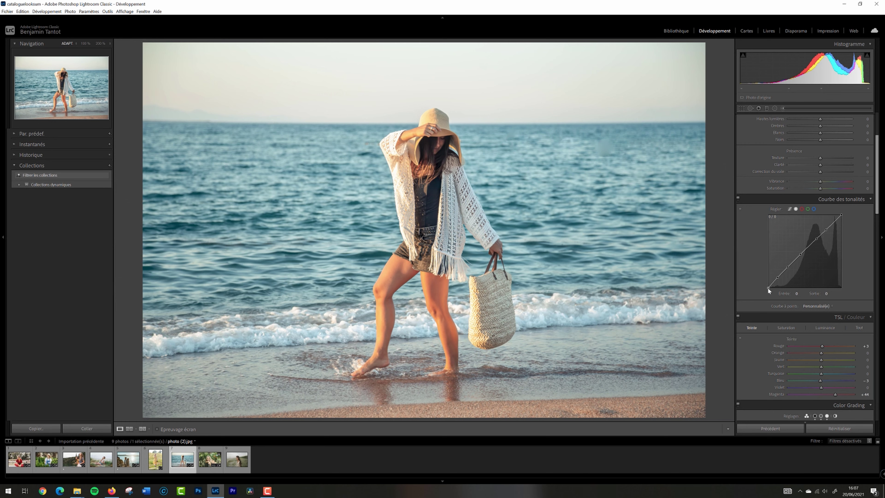
pyautogui.moveTo(767, 285); pyautogui.dragTo(759, 286)
pyautogui.click(834, 222)
pyautogui.moveTo(842, 215); pyautogui.dragTo(867, 218)
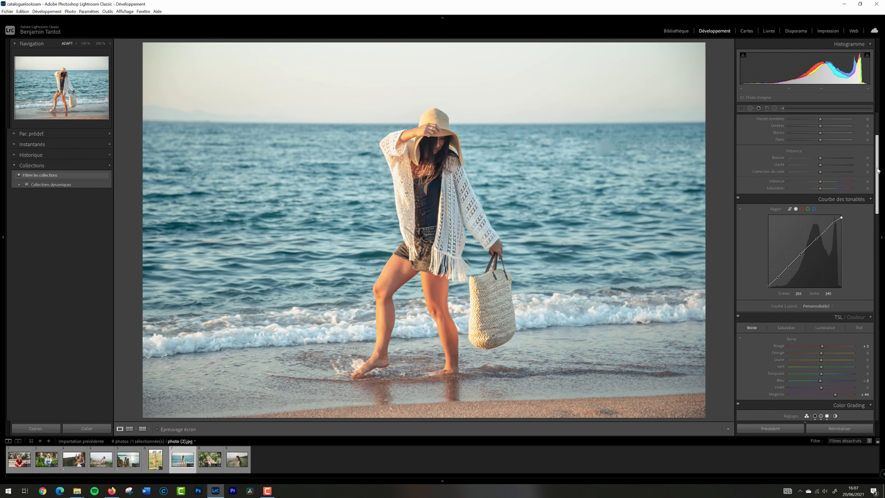
# Set the beach photo's clarity to +7, dehaze +2, contrast +12, highlights -56, shadows +19 and whites +6, and reset the blacks
pyautogui.scroll(3, 823, 198)
pyautogui.moveTo(822, 252); pyautogui.dragTo(822, 264)
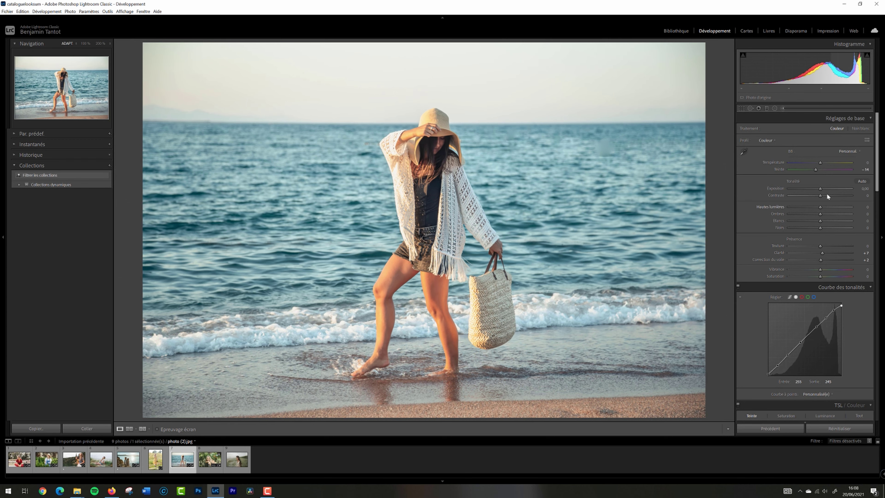
pyautogui.moveTo(821, 195); pyautogui.dragTo(821, 228)
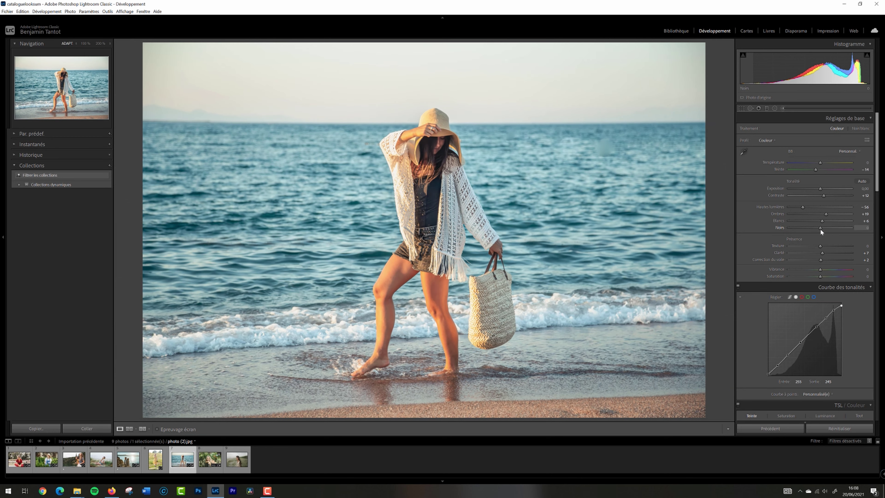
pyautogui.doubleClick(820, 229)
# Set the beach photo's temperature to +2 and compare the result with the original
pyautogui.moveTo(821, 163); pyautogui.dragTo(820, 166)
pyautogui.press('\\')
pyautogui.press('\\')
pyautogui.press('\\')
pyautogui.press('\\')
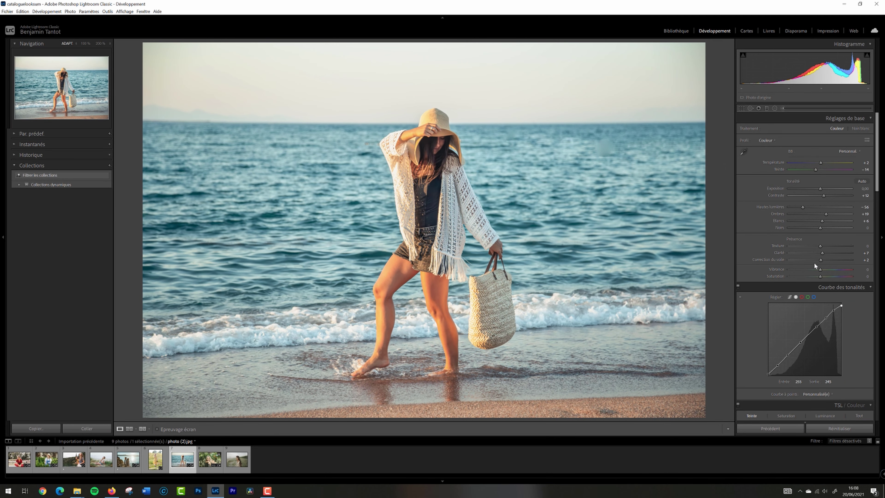
# Fine-tune the beach photo's vibrance and saturation, and lower the blue primary saturation further in the calibration
pyautogui.moveTo(820, 277); pyautogui.dragTo(824, 268)
pyautogui.click(819, 277)
pyautogui.moveTo(819, 274)
pyautogui.mouseDown()
pyautogui.moveTo(834, 272)
pyautogui.moveTo(824, 276)
pyautogui.mouseUp()
pyautogui.moveTo(877, 153); pyautogui.dragTo(872, 427)
pyautogui.click(801, 414)
pyautogui.moveTo(808, 414); pyautogui.dragTo(809, 417)
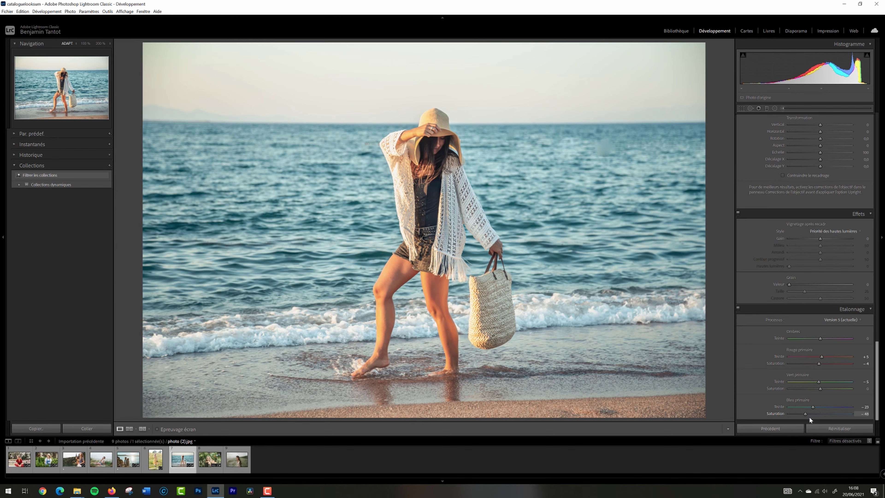
# Set turquoise saturation to -53 and blue saturation to -11, fine-tune the color grading, and compare with the original
pyautogui.scroll(10, 808, 418)
pyautogui.moveTo(830, 341); pyautogui.dragTo(829, 345)
pyautogui.press('\\')
pyautogui.press('\\')
pyautogui.press('\\')
pyautogui.press('\\')
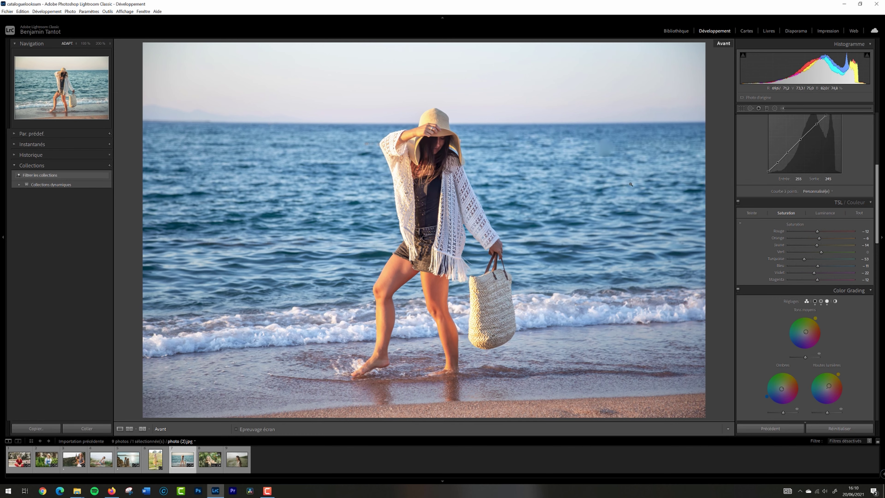
pyautogui.press('\\')
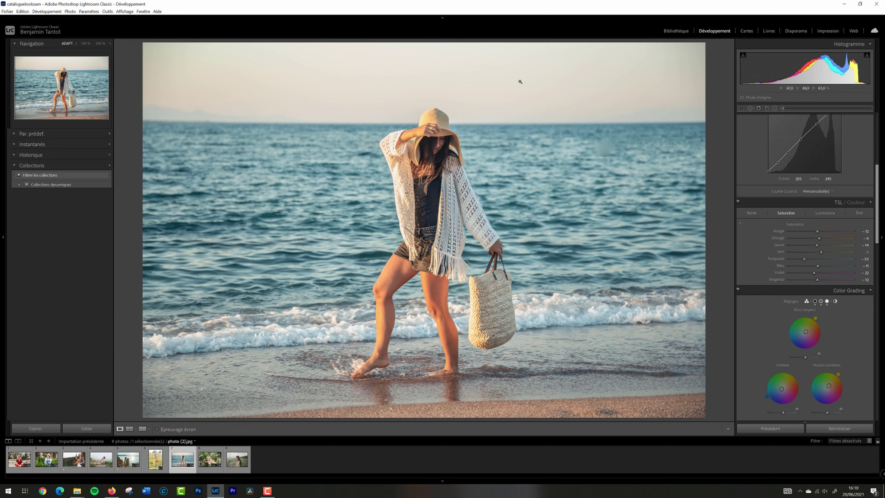
# Draw a graduated filter from the sky down over the sea, reset its exposure and adjust its temperature
pyautogui.scroll(5, 876, 193)
pyautogui.click(766, 109)
pyautogui.moveTo(321, 48)
pyautogui.mouseDown()
pyautogui.moveTo(354, 81)
pyautogui.moveTo(348, 104)
pyautogui.moveTo(272, 149)
pyautogui.moveTo(322, 174)
pyautogui.moveTo(332, 209)
pyautogui.mouseUp()
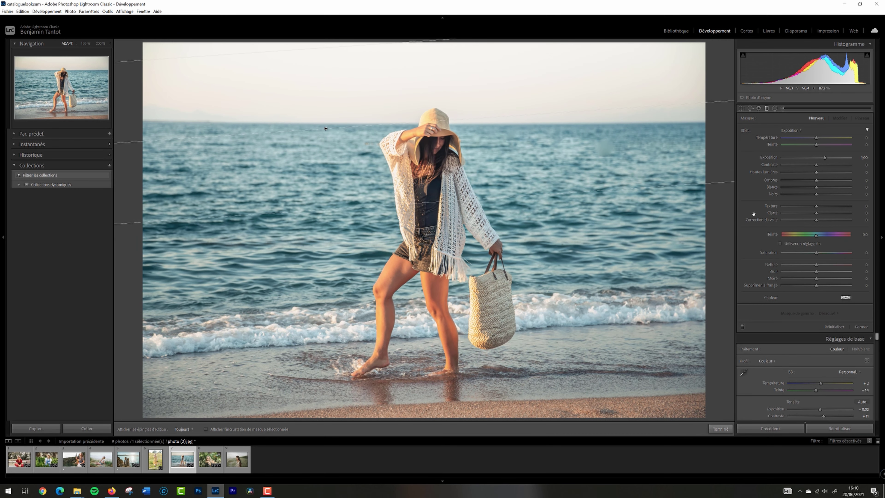
pyautogui.doubleClick(766, 156)
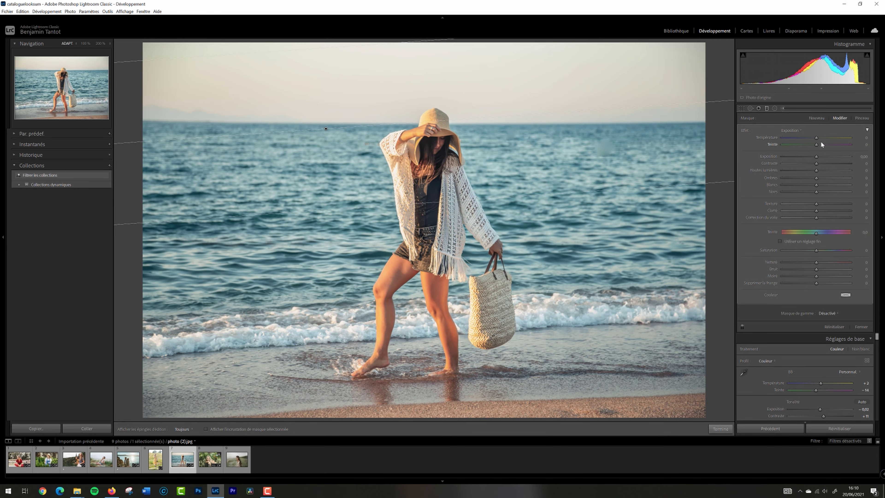
pyautogui.moveTo(822, 139); pyautogui.dragTo(806, 144)
pyautogui.moveTo(814, 139); pyautogui.dragTo(819, 142)
pyautogui.click(767, 109)
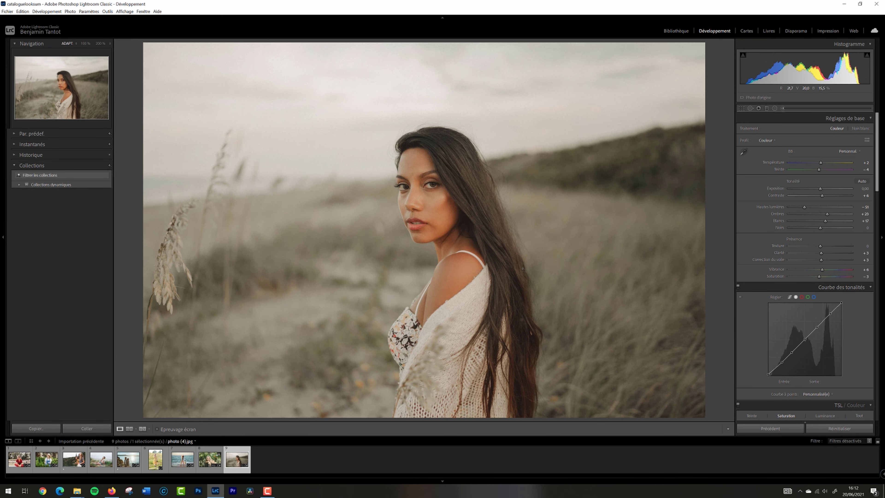
# Compare the long-haired woman's dune portrait with its original and reset all its develop settings
pyautogui.press('\\')
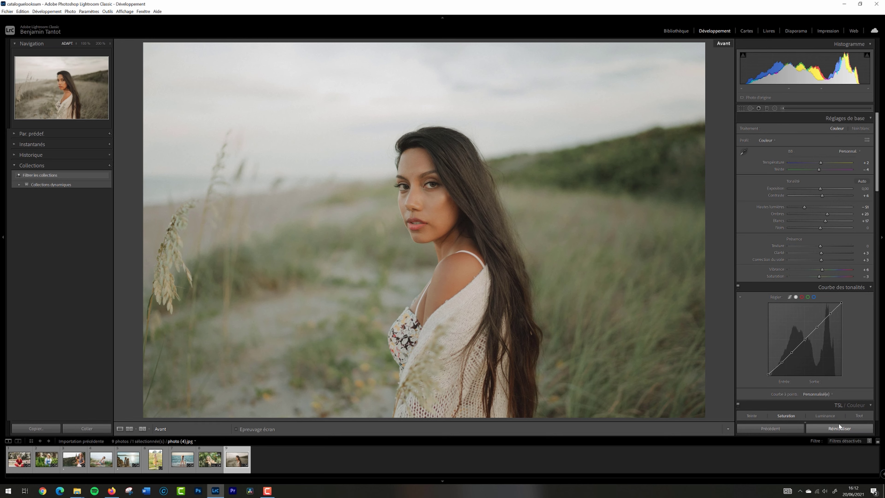
pyautogui.click(839, 426)
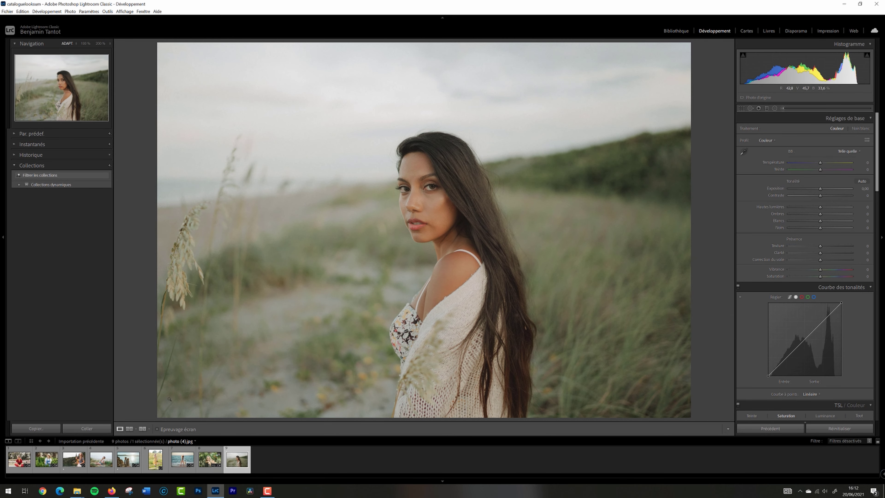
# Copy the develop settings of the wedding couple photo, keeping the preselected options
pyautogui.click(138, 470)
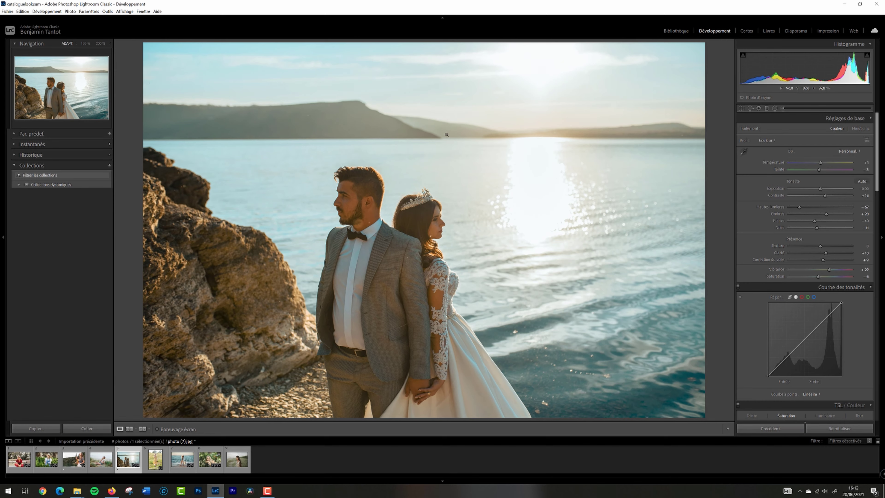
pyautogui.rightClick(446, 135)
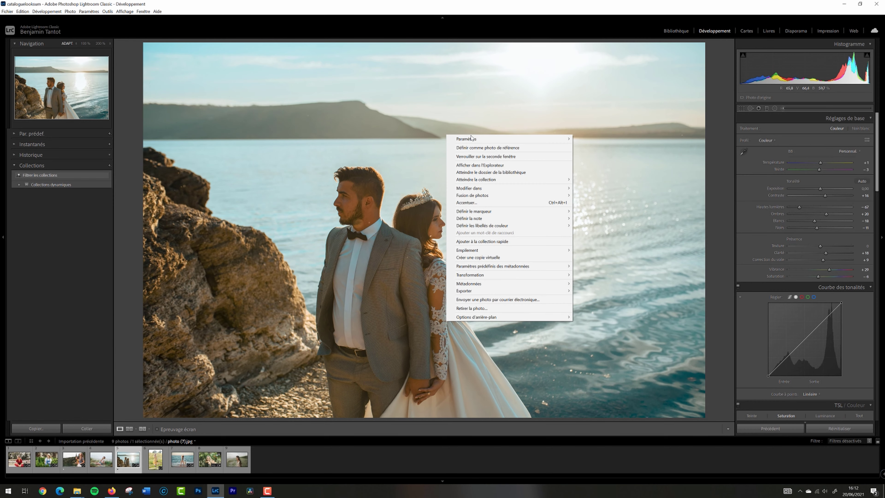
pyautogui.moveTo(554, 141)
pyautogui.click(603, 164)
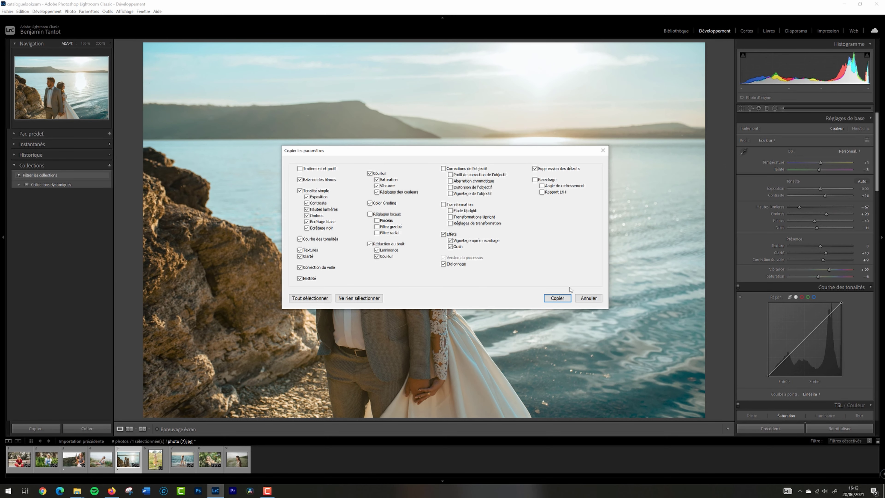
pyautogui.click(557, 298)
# Paste the copied settings onto the dune portrait and compare the result with the original
pyautogui.click(236, 460)
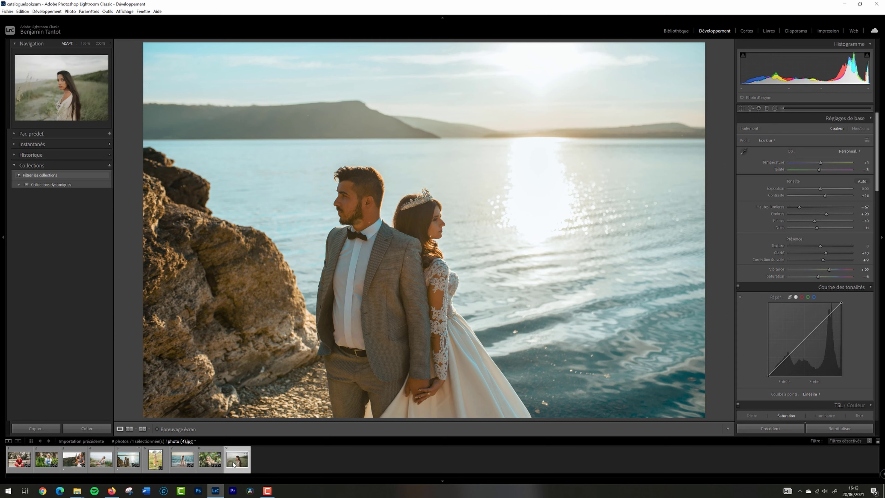
pyautogui.rightClick(476, 122)
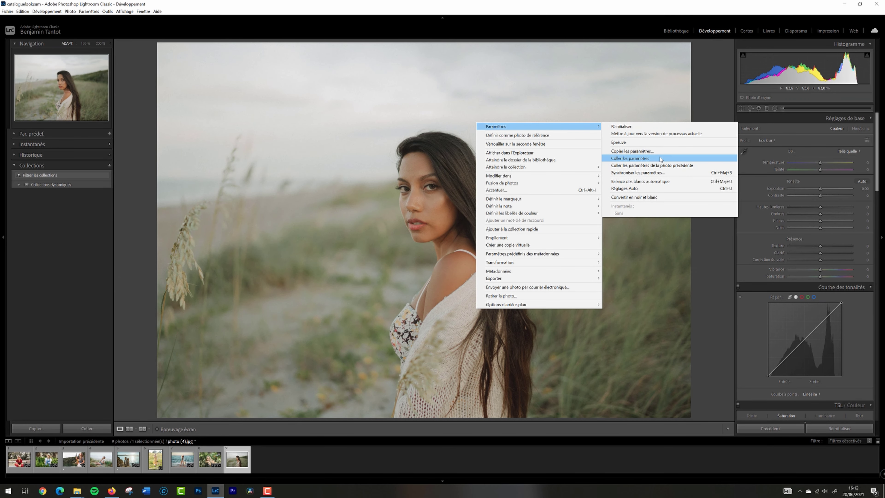
pyautogui.click(624, 154)
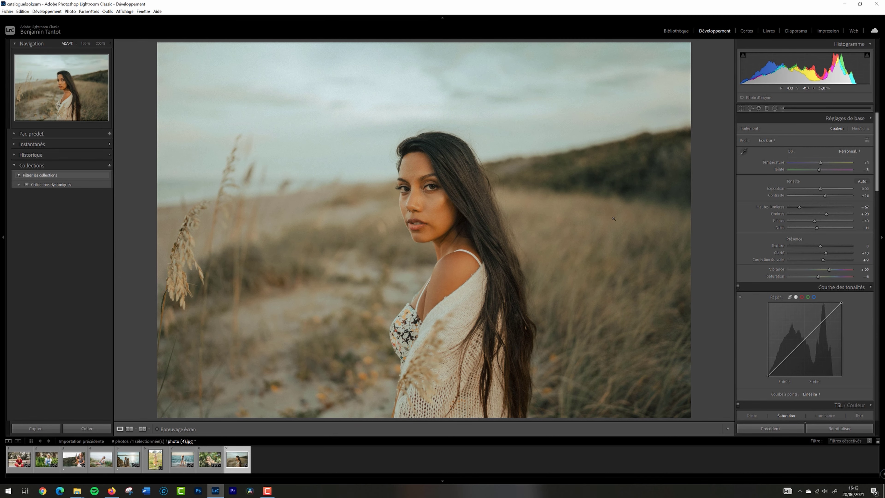
pyautogui.press('\\')
pyautogui.press('\\')
# Set the dune portrait's exposure to +0.09, contrast +26, shadows +21, whites -16, blacks -8, clarity +17 and dehaze +8
pyautogui.hotkey('ctrl', 'z')
pyautogui.moveTo(821, 189); pyautogui.dragTo(822, 189)
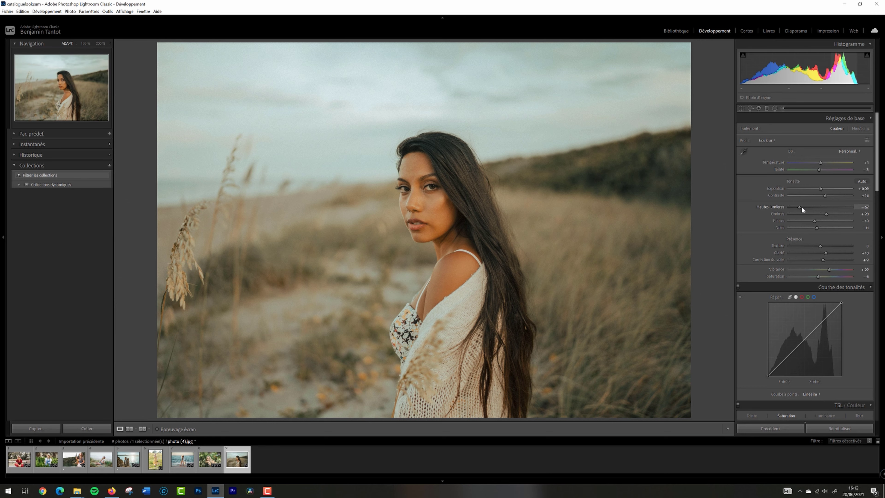
pyautogui.moveTo(834, 214); pyautogui.dragTo(828, 214)
# Fine-tune the dune portrait's highlight and midtone tints and its teal shadow tint in the color grading
pyautogui.scroll(-10, 817, 227)
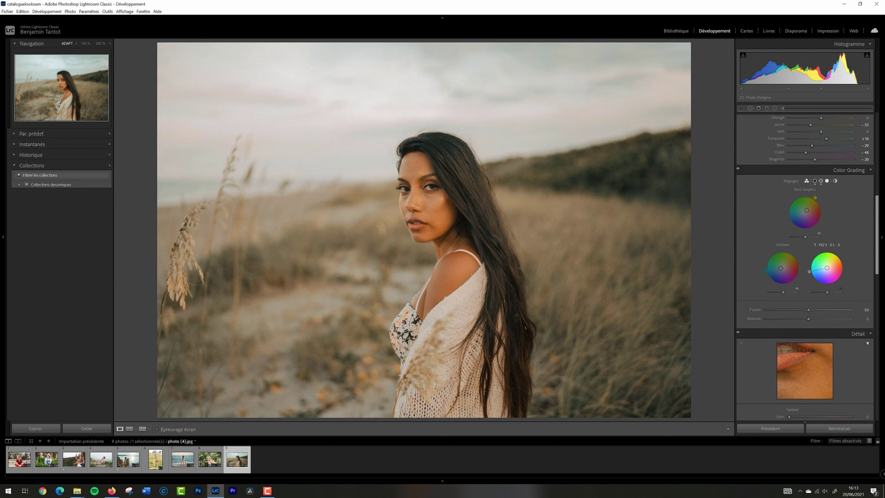
pyautogui.moveTo(824, 268); pyautogui.dragTo(824, 269)
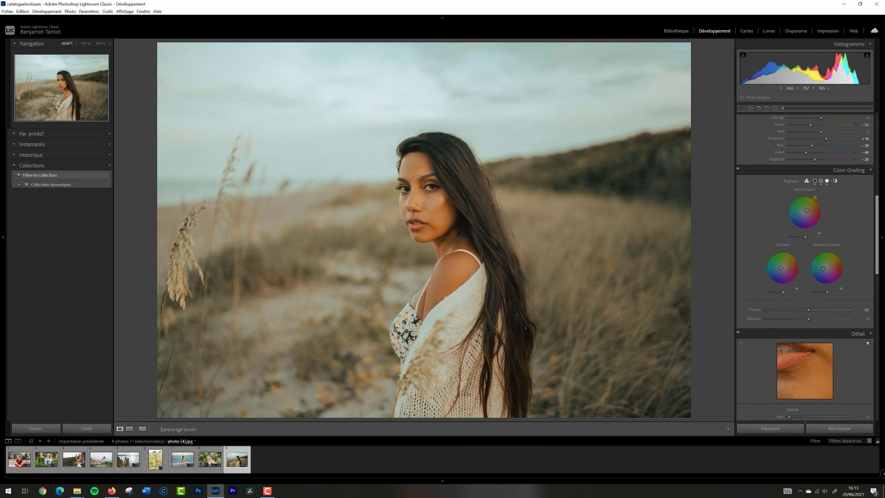
pyautogui.moveTo(806, 210); pyautogui.dragTo(805, 211)
pyautogui.moveTo(786, 263); pyautogui.dragTo(780, 269)
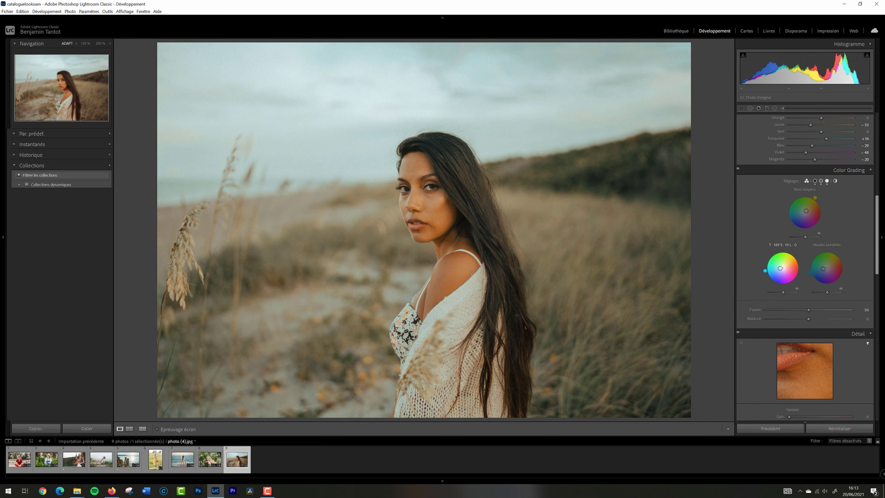
pyautogui.moveTo(781, 269); pyautogui.dragTo(780, 268)
# Examine the dune portrait's sky, skin and grass tones by repeatedly comparing the edit with the original
pyautogui.press('\\')
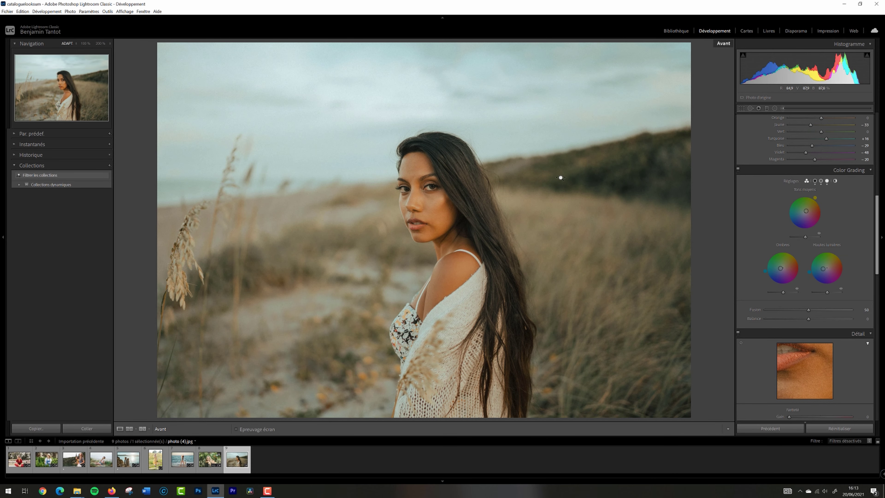
pyautogui.press('\\')
pyautogui.click(471, 210)
pyautogui.press('\\')
pyautogui.press('\\')
pyautogui.press('\\')
pyautogui.press('\\')
pyautogui.press('\\')
pyautogui.press('\\')
pyautogui.click(431, 125)
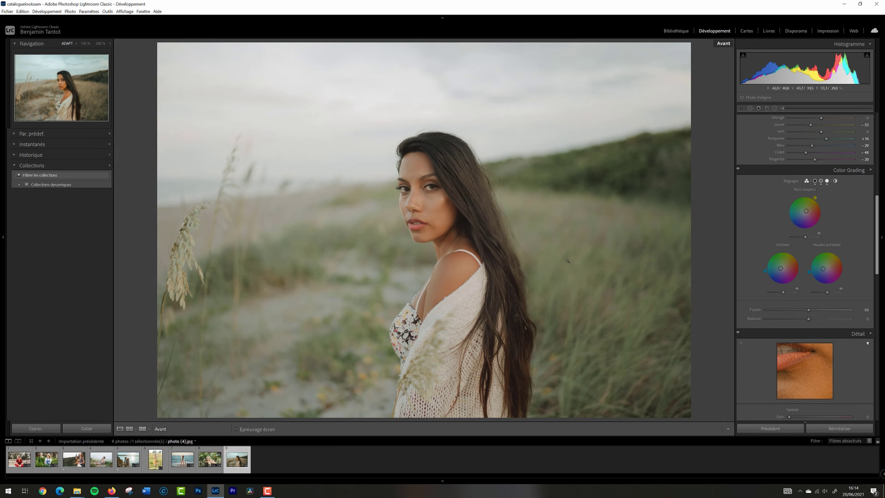
pyautogui.press('\\')
pyautogui.press('\\')
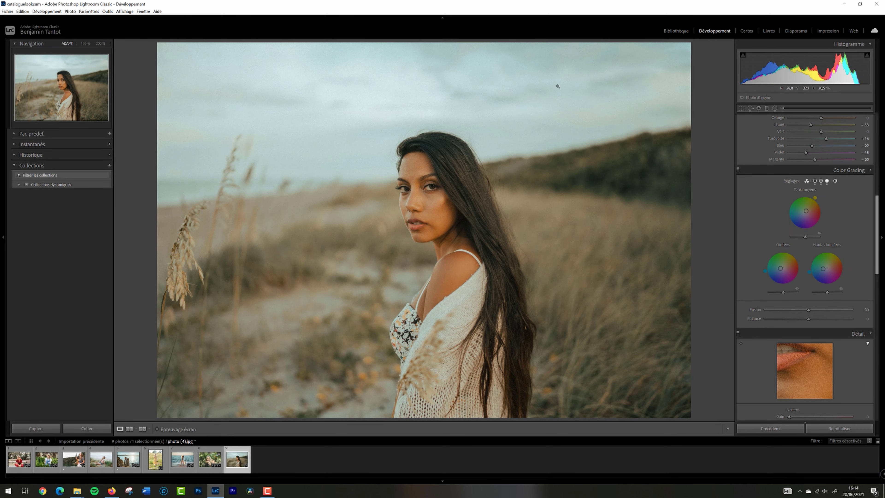
# Try higher and lower blue primary saturation values in the dune portrait's calibration, and undo the changes
pyautogui.moveTo(882, 195); pyautogui.dragTo(879, 336)
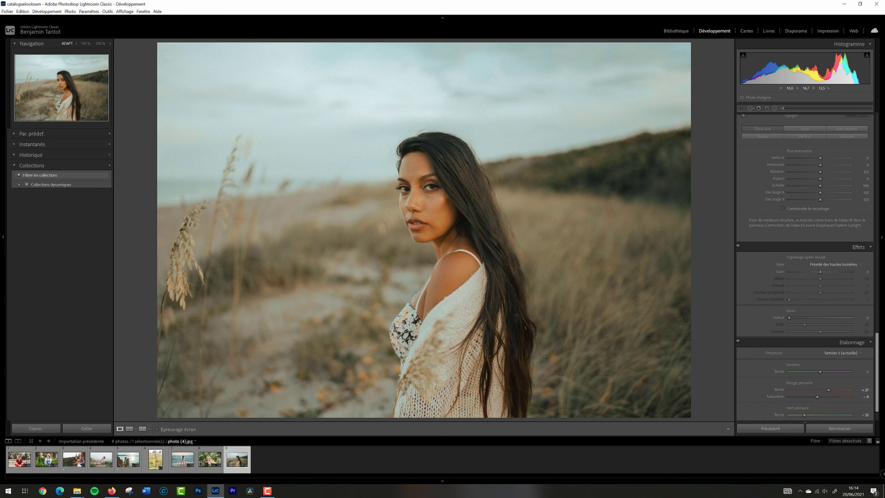
pyautogui.scroll(-1, 836, 411)
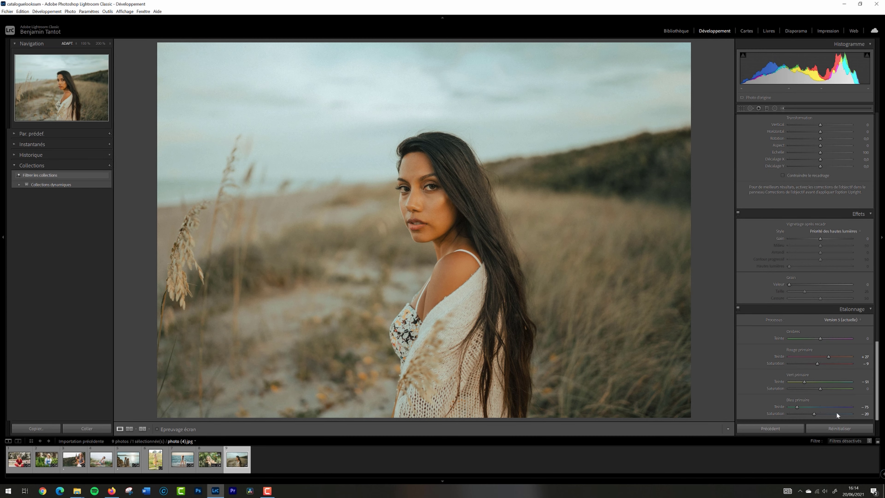
pyautogui.click(822, 413)
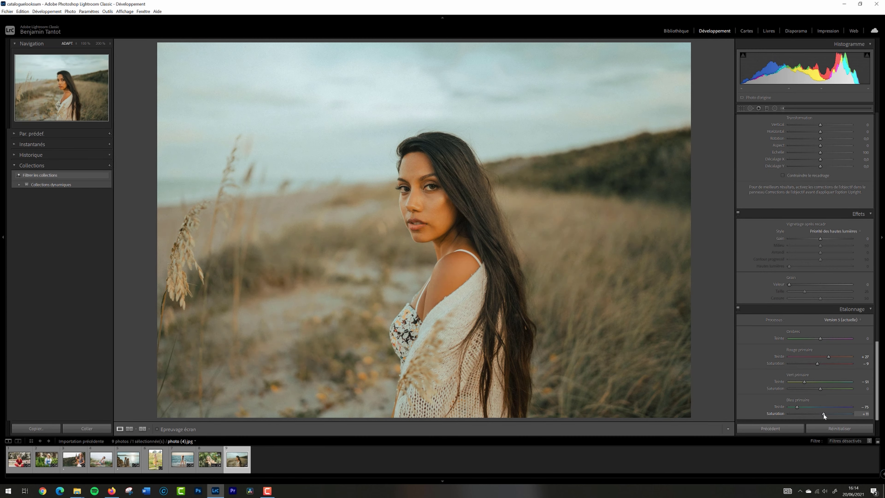
pyautogui.hotkey('ctrl', 'z')
pyautogui.hotkey('ctrl', 'z')
pyautogui.click(807, 414)
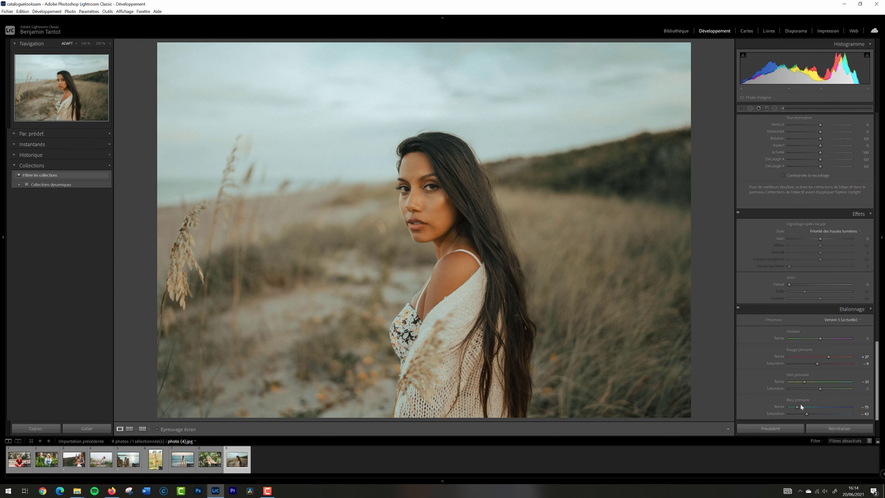
pyautogui.hotkey('ctrl', 'z')
# Set the dune portrait's white balance temperature to +2
pyautogui.moveTo(877, 372); pyautogui.dragTo(878, 147)
pyautogui.moveTo(820, 163); pyautogui.dragTo(820, 163)
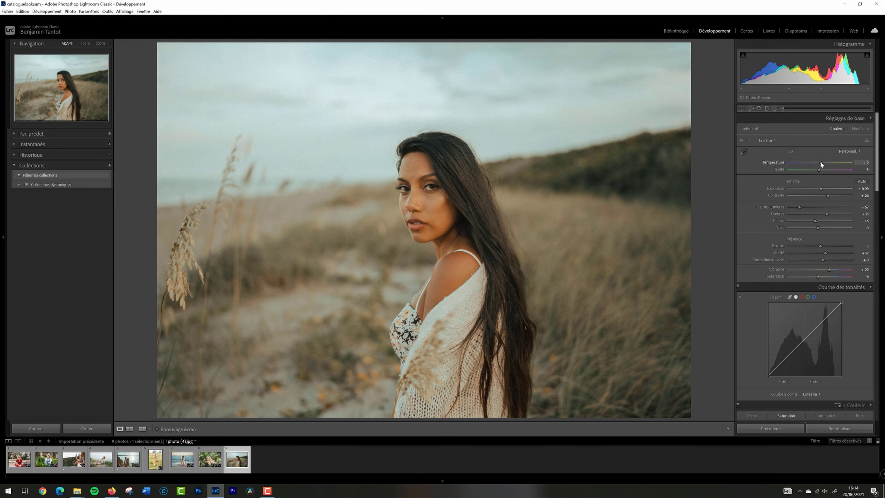
# Set the dune portrait's shadows to +16, blacks to -12, dehaze to +10 and clarity to +16
pyautogui.press('\\')
pyautogui.press('\\')
pyautogui.press('\\')
pyautogui.press('\\')
pyautogui.moveTo(823, 213); pyautogui.dragTo(816, 229)
pyautogui.hotkey('ctrl', 'z')
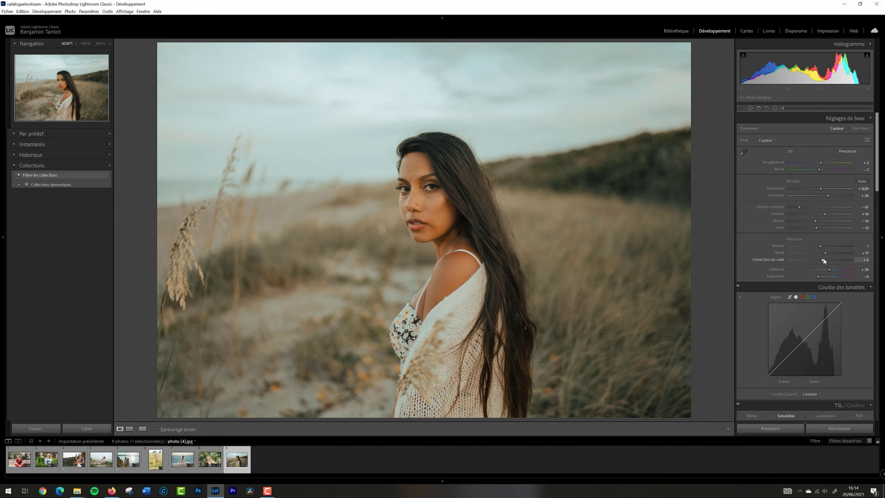
pyautogui.moveTo(824, 259); pyautogui.dragTo(824, 260)
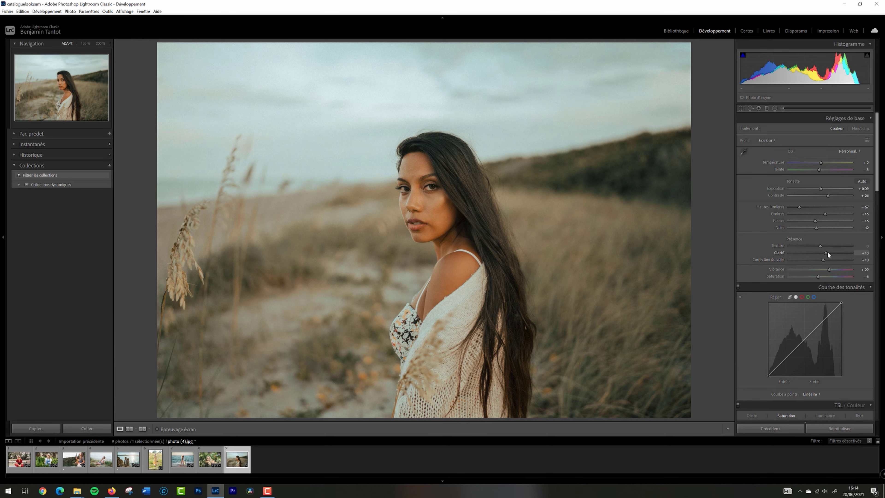
pyautogui.moveTo(830, 254); pyautogui.dragTo(827, 254)
# Compare the edited dune portrait with the original repeatedly, examining the contrast, skin, sky and grass tones
pyautogui.press('\\')
pyautogui.press('\\')
pyautogui.press('\\')
pyautogui.press('\\')
pyautogui.press('\\')
pyautogui.press('\\')
pyautogui.press('\\')
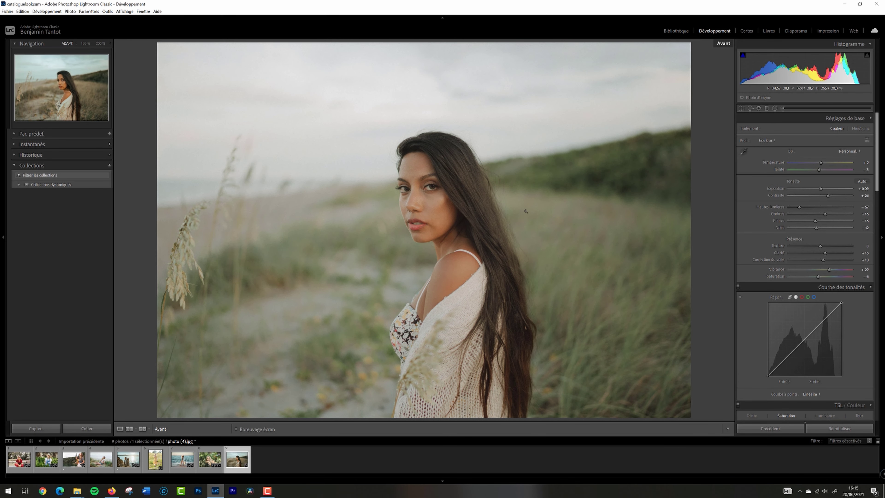
pyautogui.press('\\')
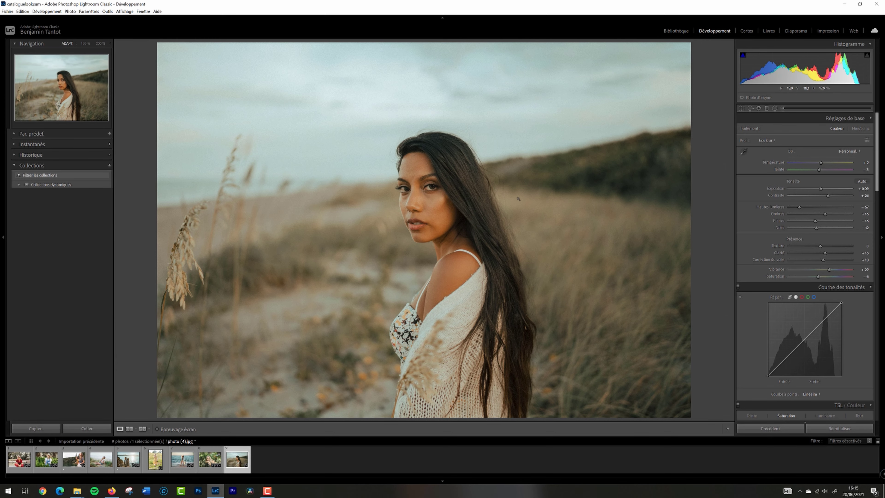
pyautogui.press('\\')
pyautogui.press('\\')
pyautogui.press('\\')
pyautogui.press('\\')
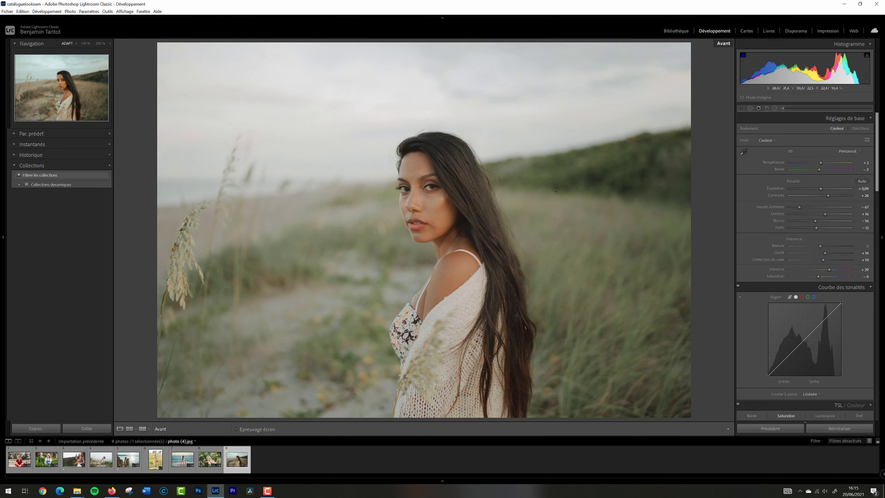
pyautogui.press('\\')
pyautogui.press('\\')
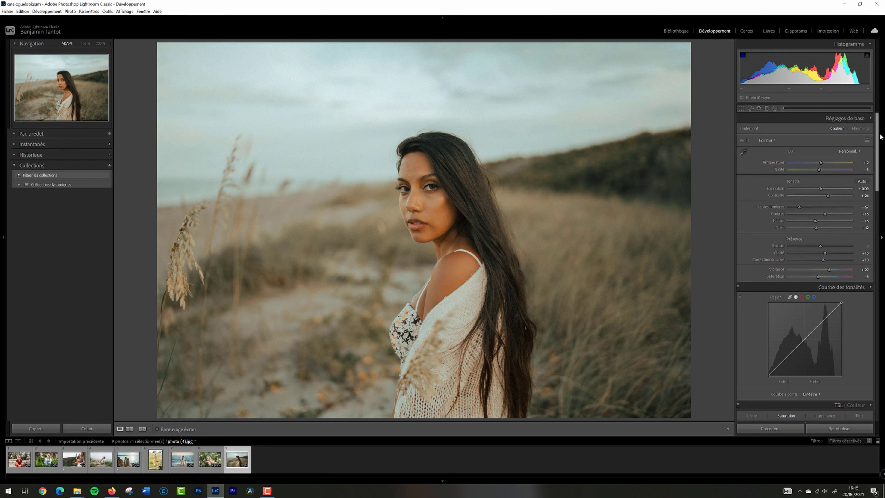
# Review the dune portrait's color grading, HSL saturation and basic settings against the original photo
pyautogui.scroll(-10, 829, 207)
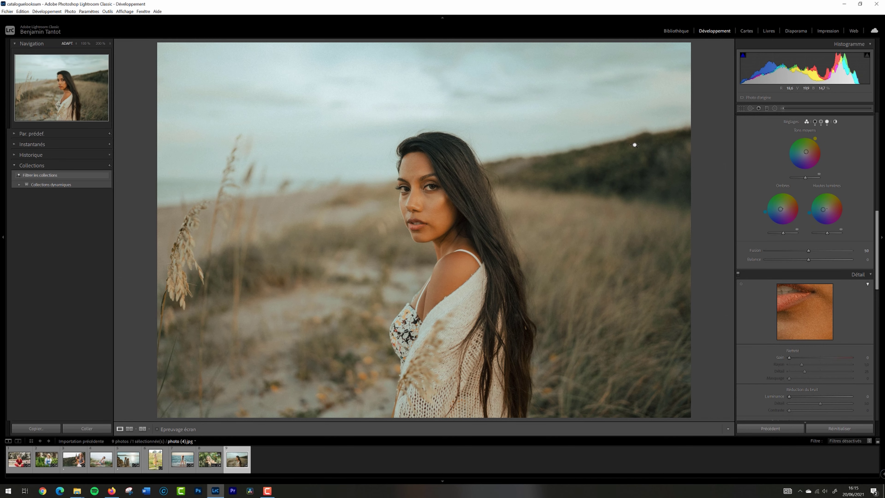
pyautogui.press('\\')
pyautogui.press('\\')
pyautogui.press('\\')
pyautogui.press('\\')
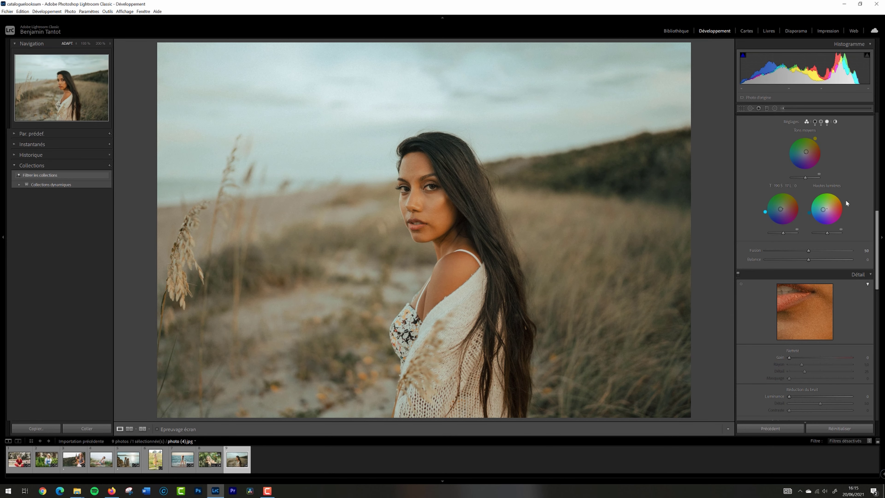
pyautogui.scroll(5, 846, 199)
pyautogui.scroll(-3, 861, 281)
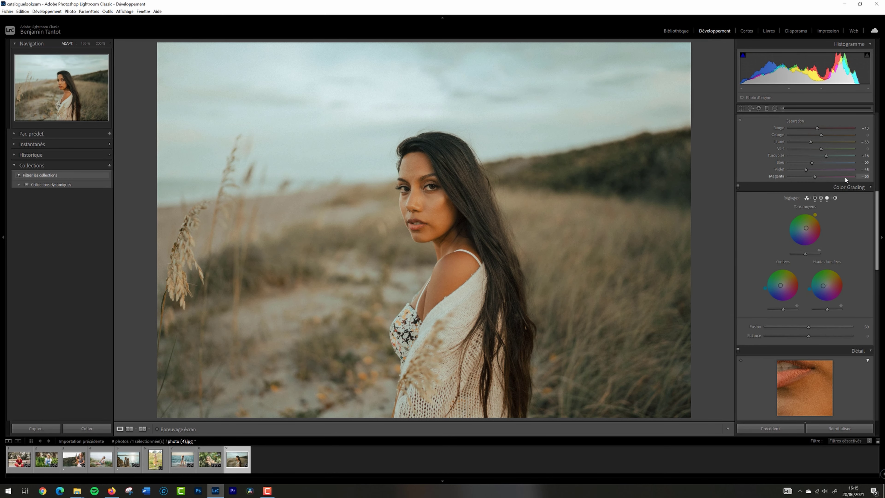
pyautogui.scroll(8, 850, 147)
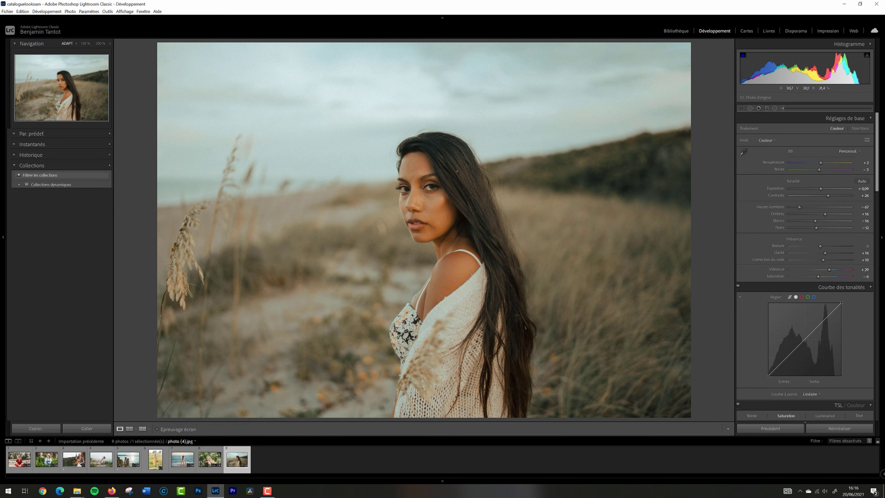